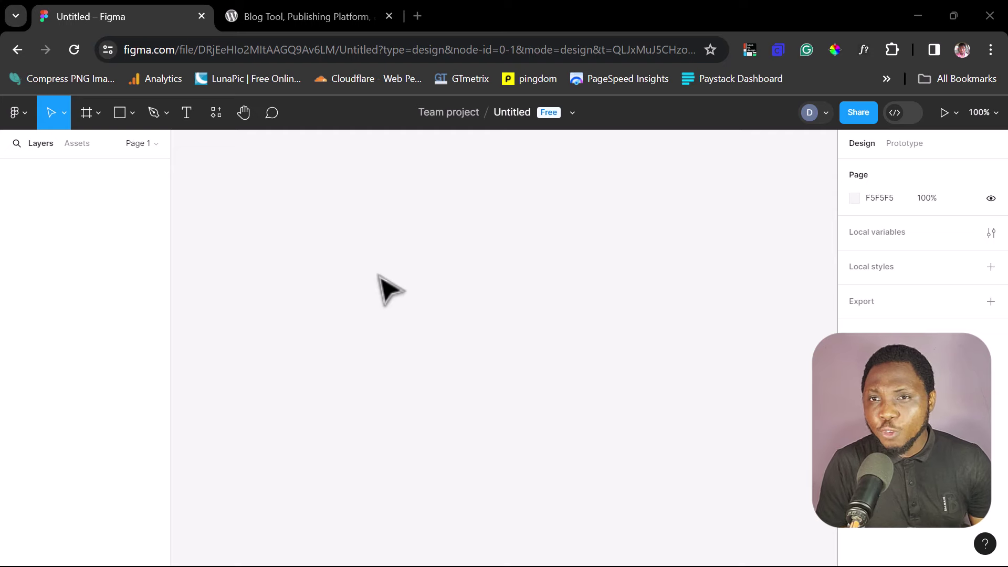
Step: Look over the wordpress.org homepage in Chrome, then return to the Figma file
click(274, 12)
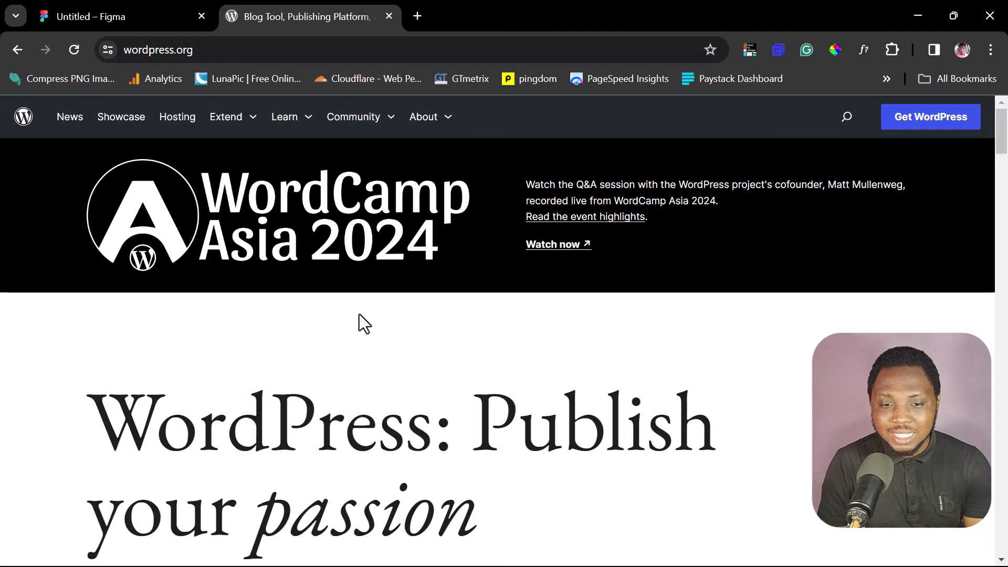
scroll(519, 345, down, 6)
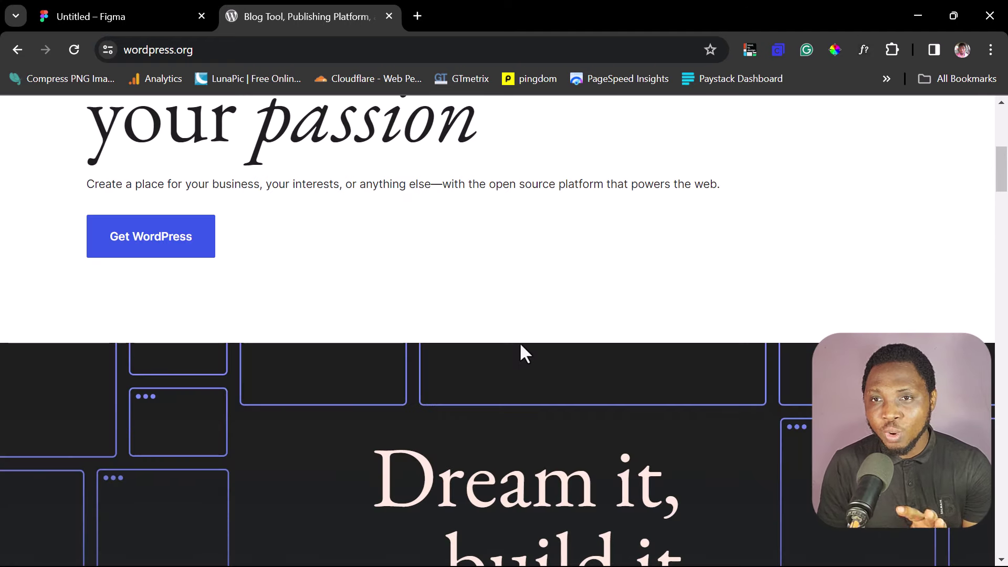
scroll(520, 345, up, 6)
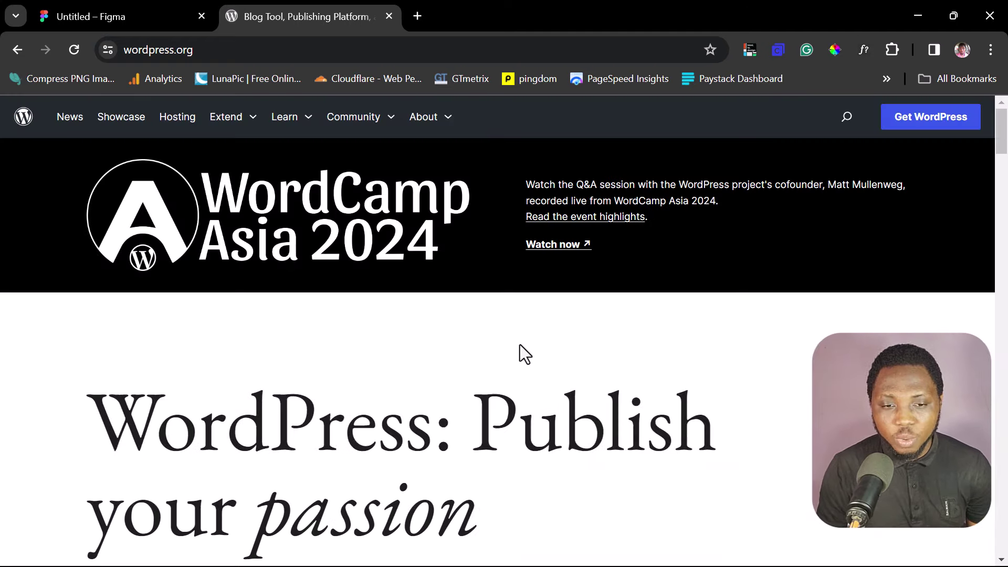
click(101, 10)
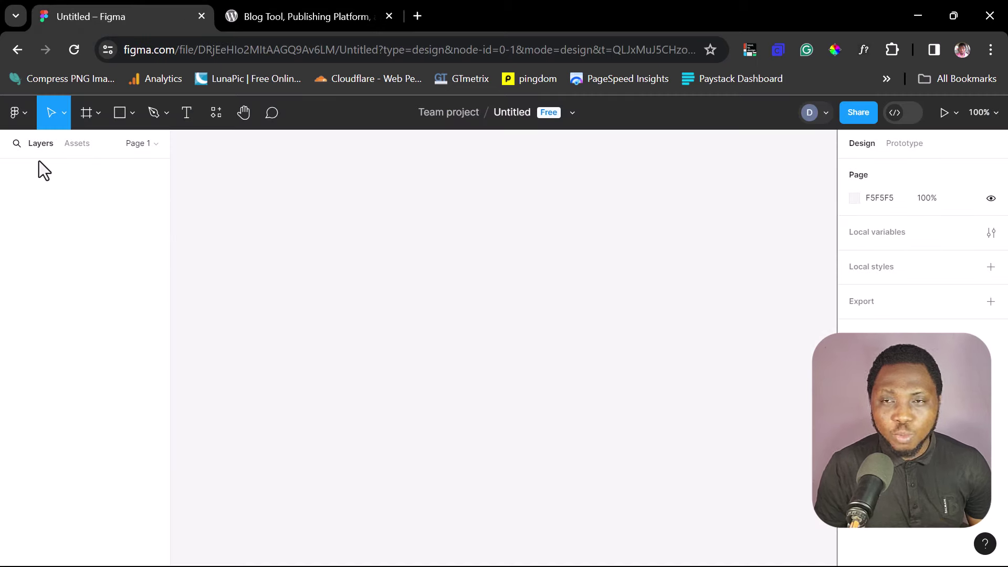
Step: Launch the html.to.design plugin from Figma's main menu, then go back to wordpress.org
click(26, 112)
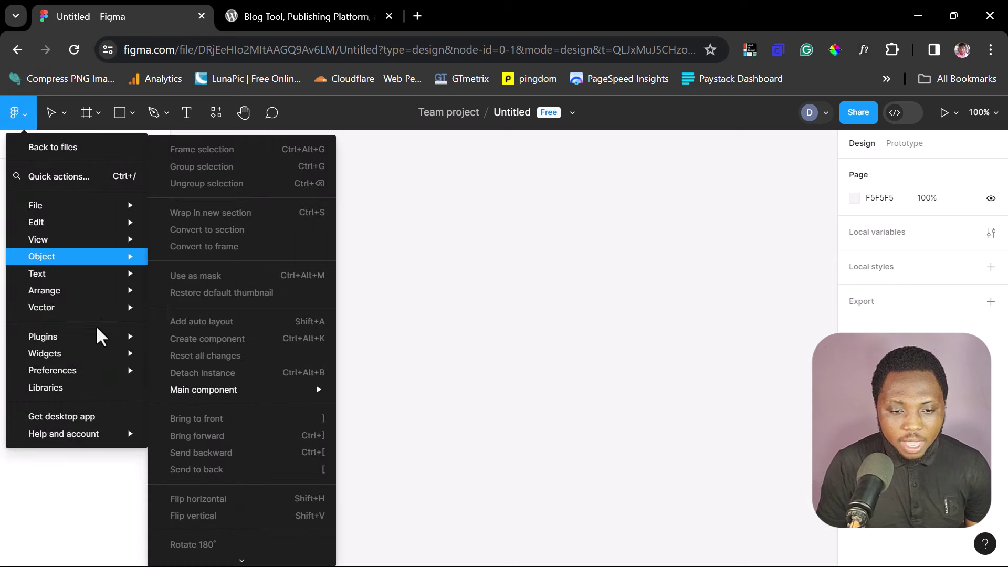
mouse_move(91, 338)
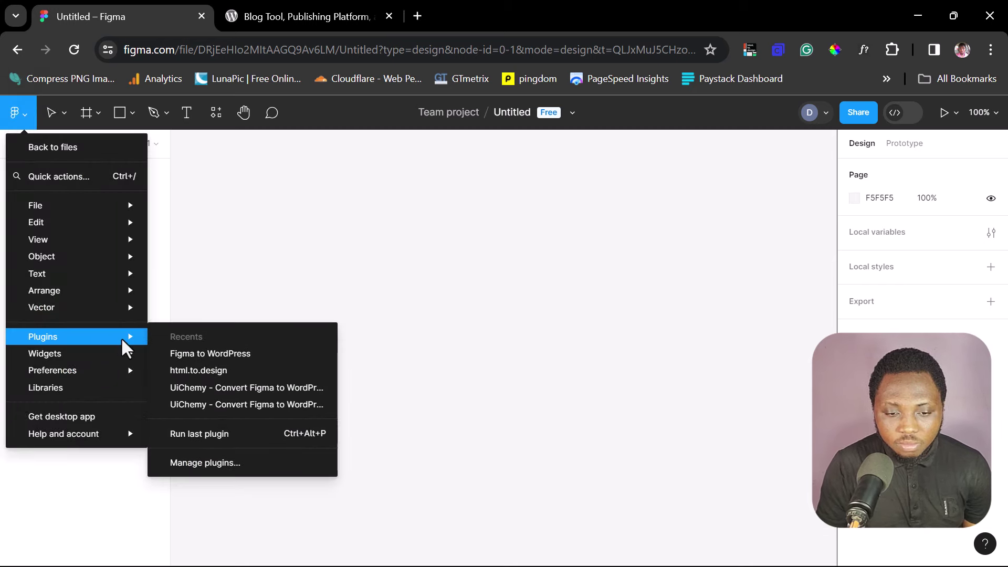
click(197, 367)
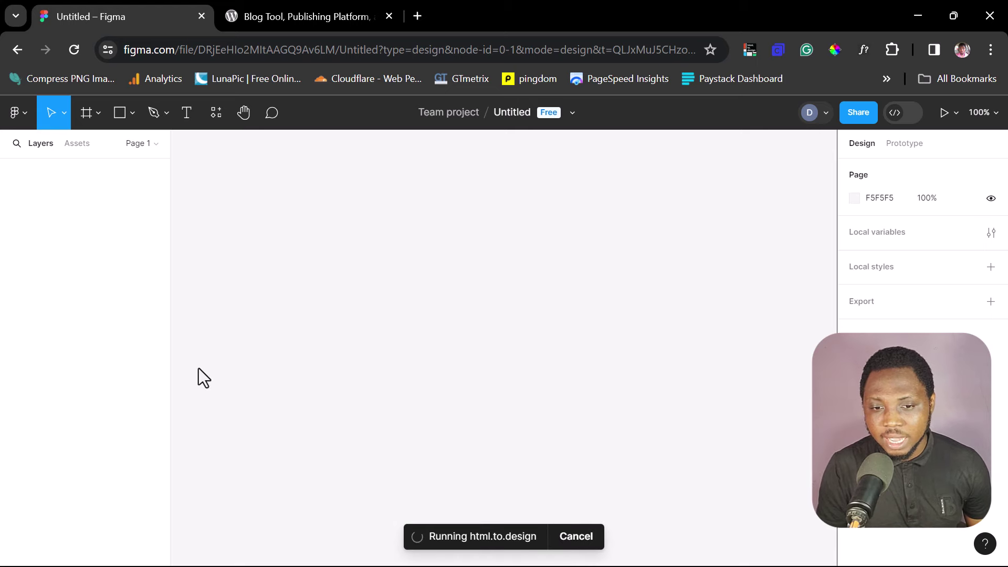
click(269, 17)
click(222, 50)
Step: Copy the wordpress.org address from Chrome's address bar and return to Figma's import panel
drag(222, 50, 123, 50)
right_click(138, 51)
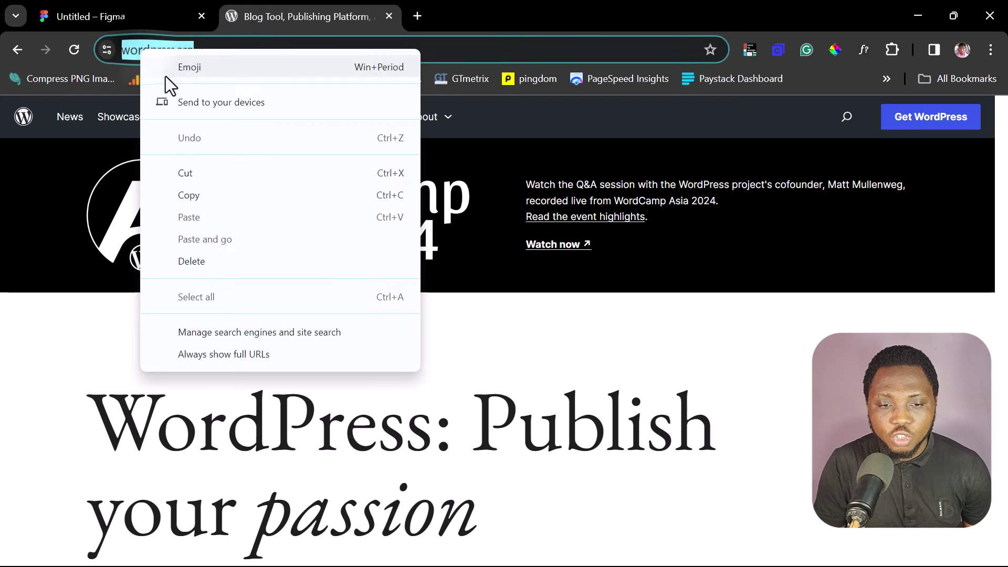
click(190, 195)
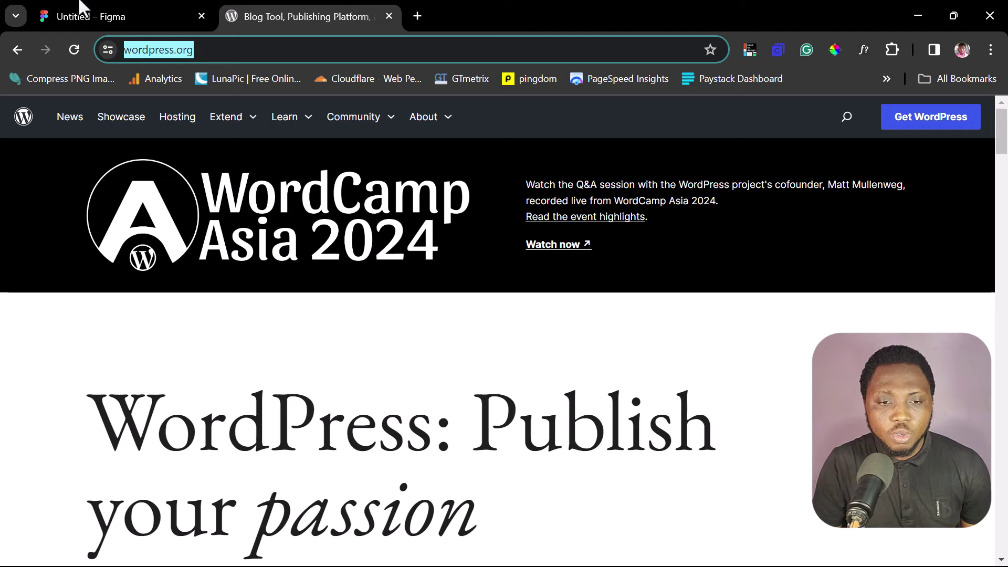
click(118, 12)
click(644, 291)
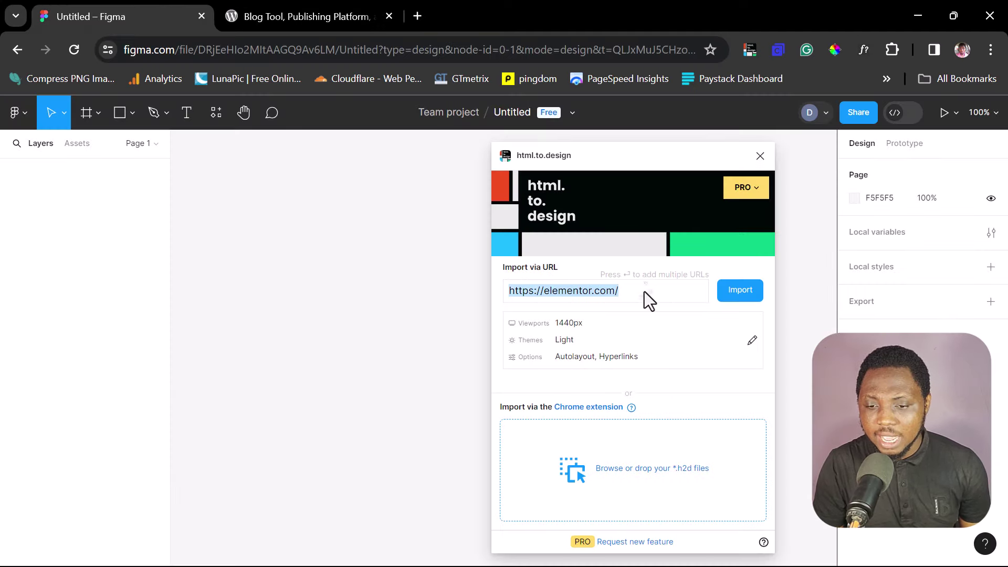
key(ctrl+v)
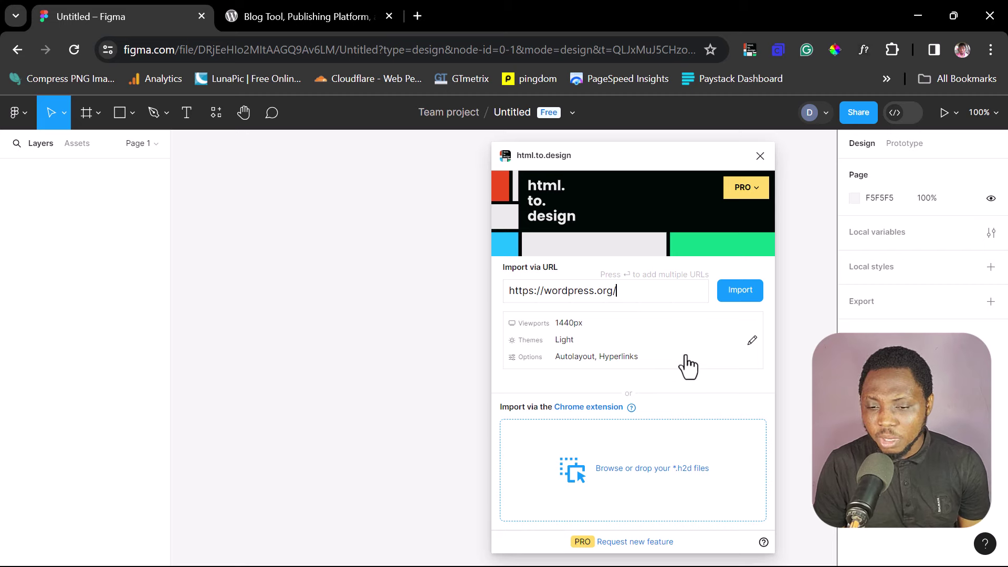
click(752, 341)
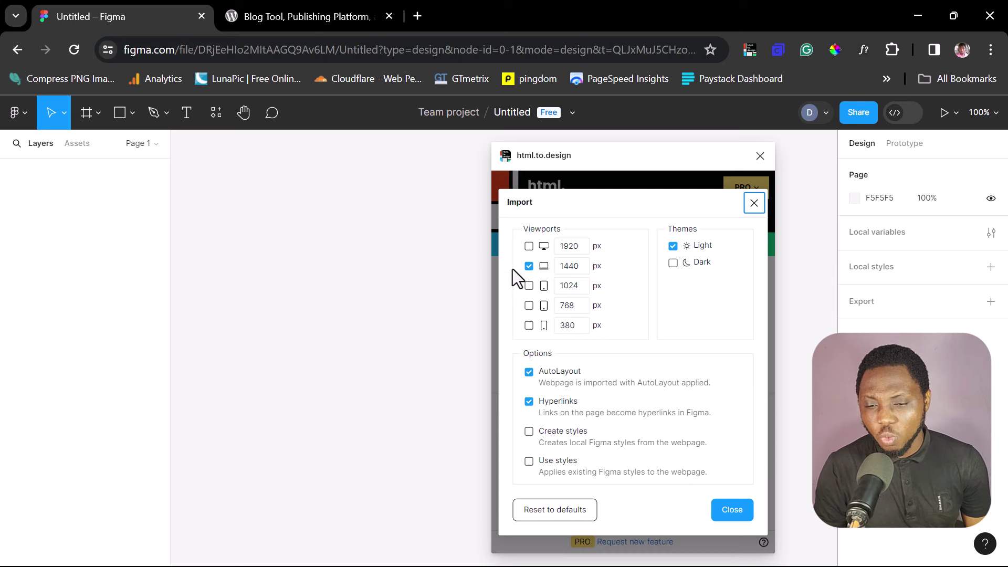
Step: Add the 380 px mobile viewport alongside 1440 px and close the import settings
click(528, 326)
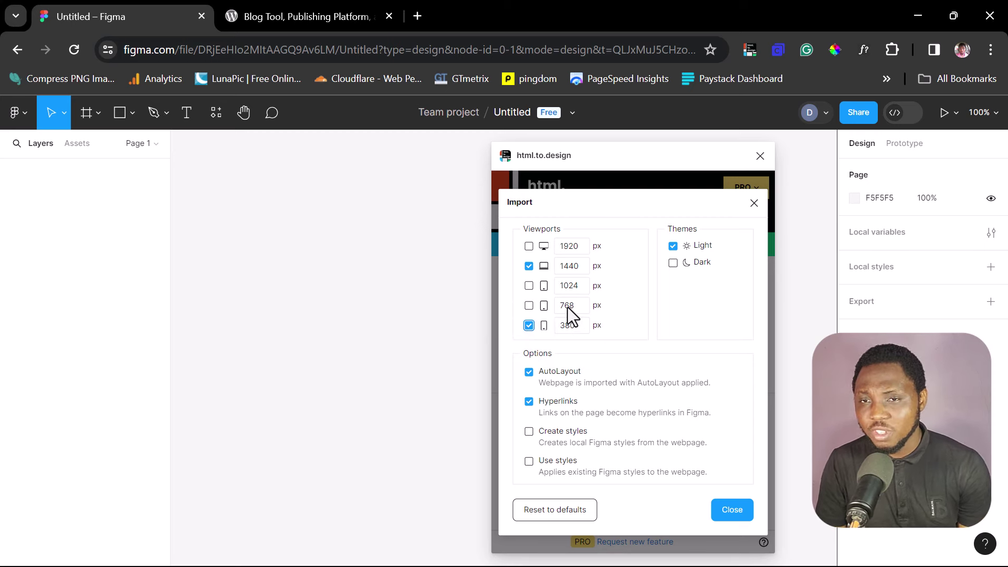
double_click(576, 328)
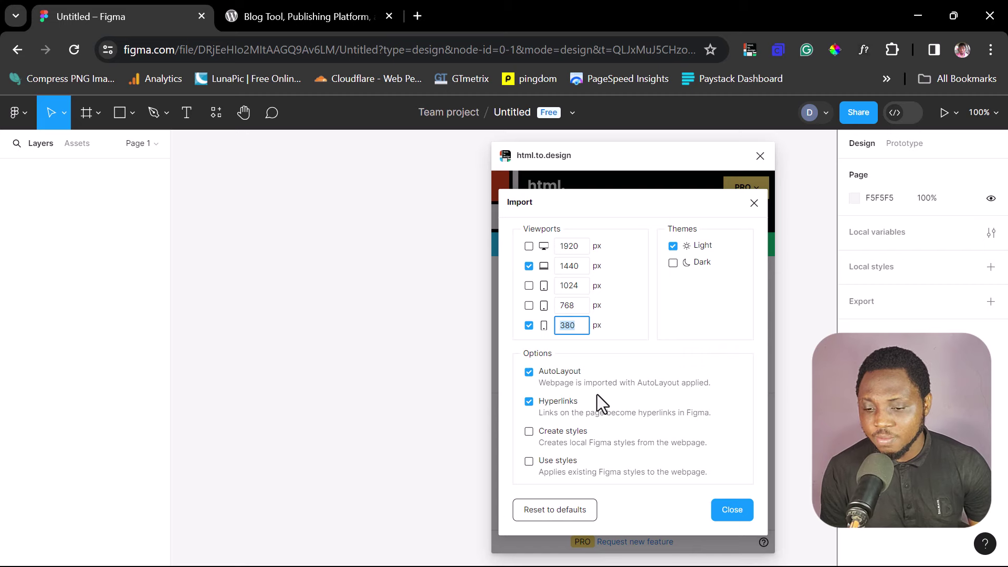
click(735, 510)
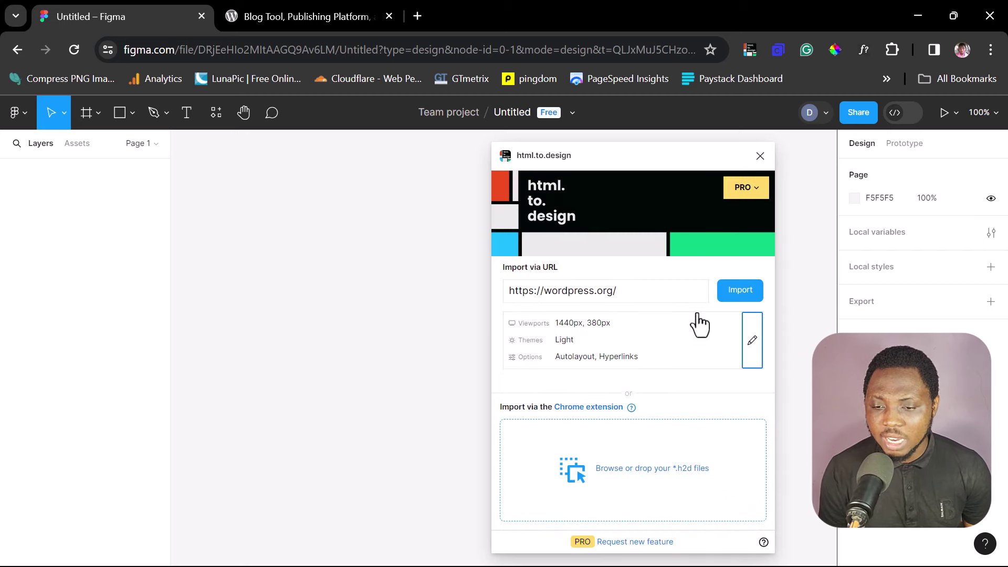
Step: Import wordpress.org at 1440 px and 380 px, fetching high-res images for both versions
click(738, 289)
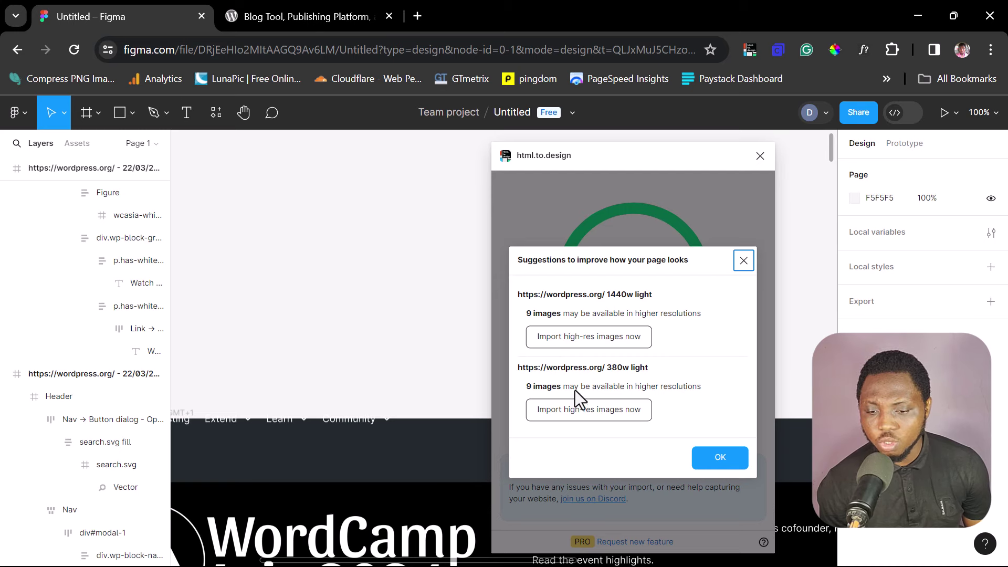
click(578, 336)
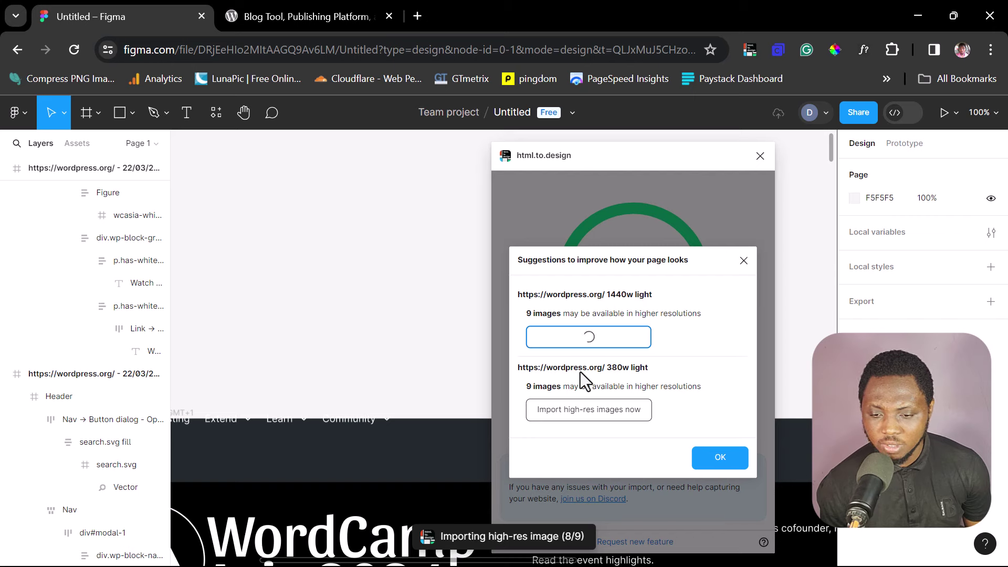
click(601, 393)
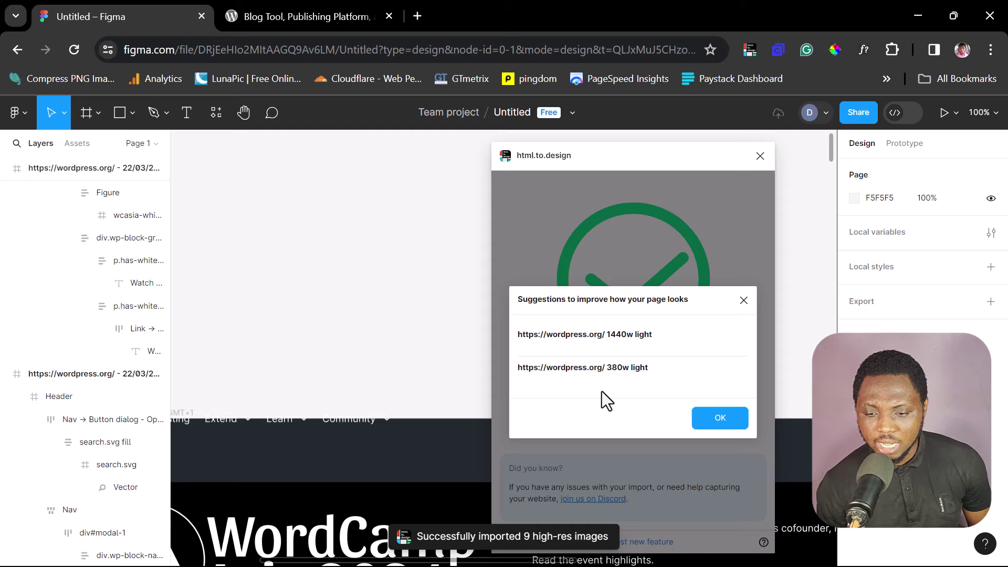
click(719, 418)
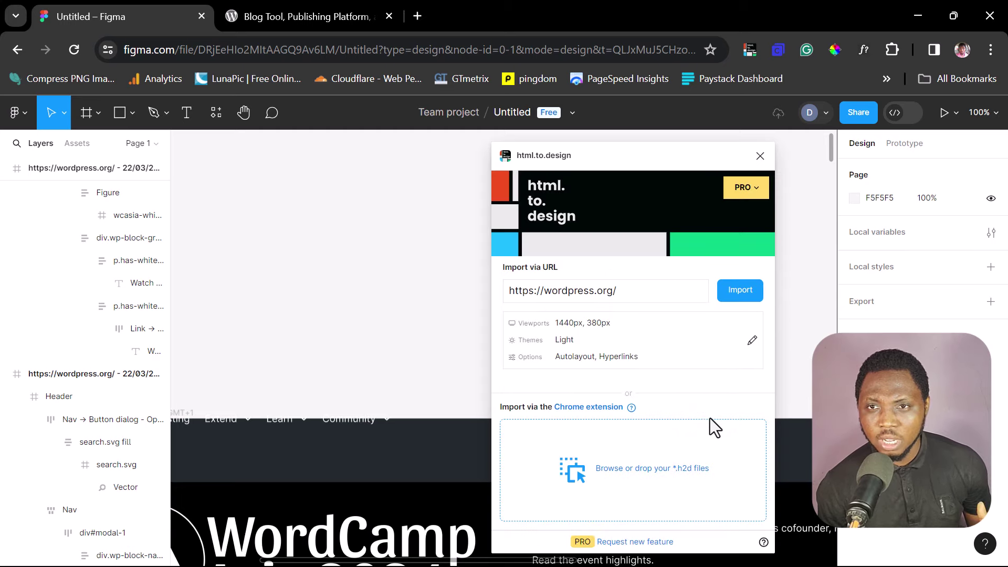
Step: Close the html.to.design panel and zoom to fit both imported wordpress.org frames
scroll(337, 417, down, 7)
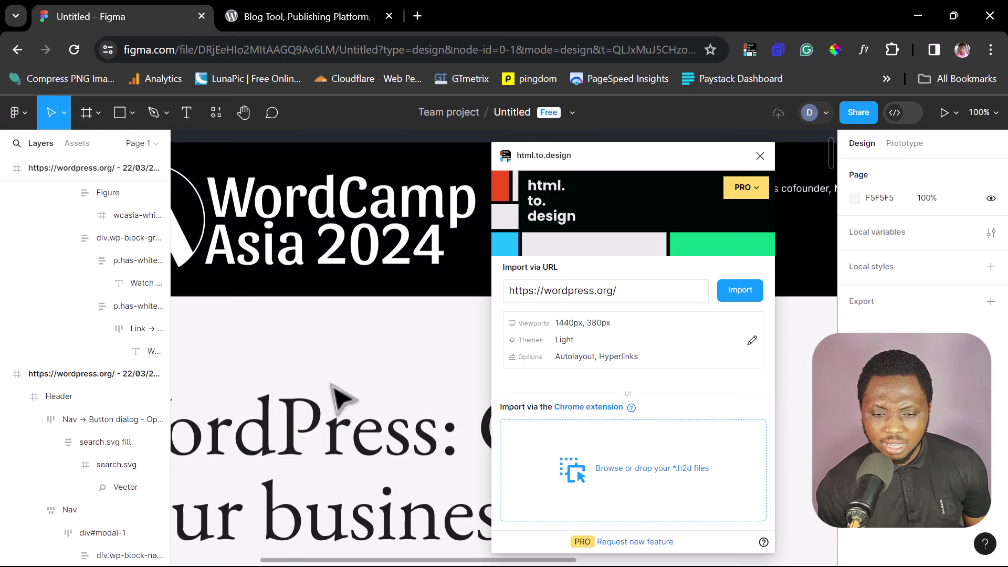
click(759, 156)
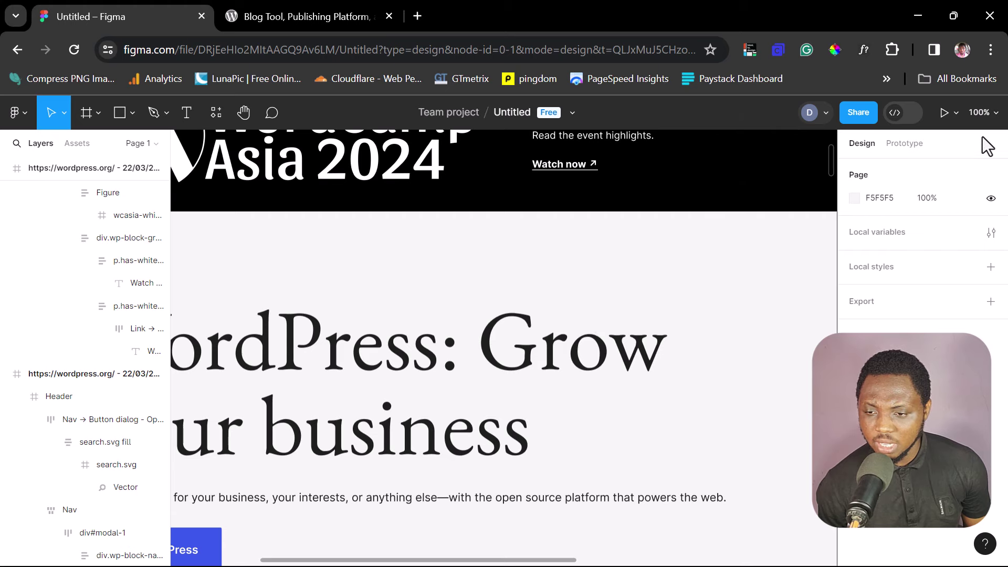
click(992, 113)
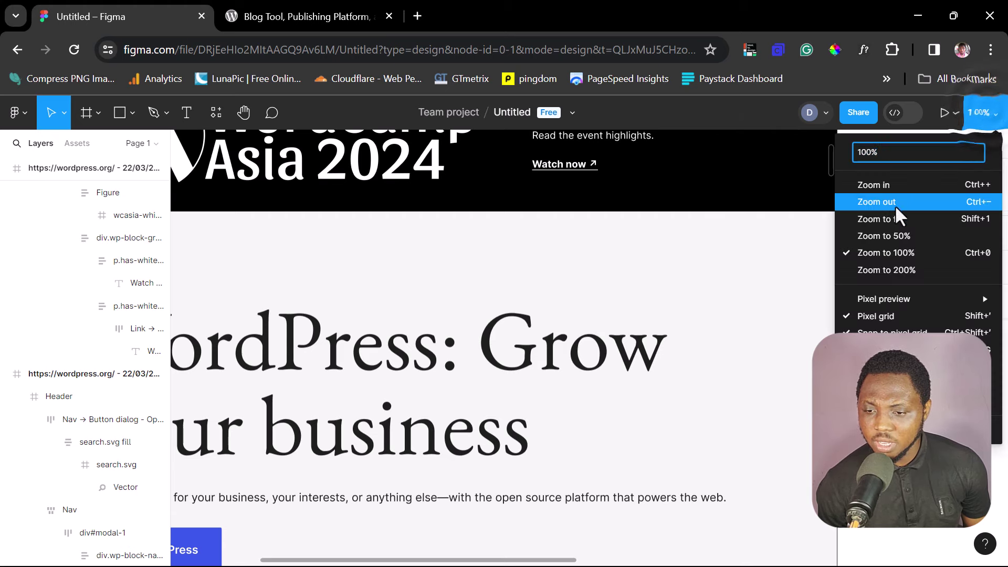
click(886, 219)
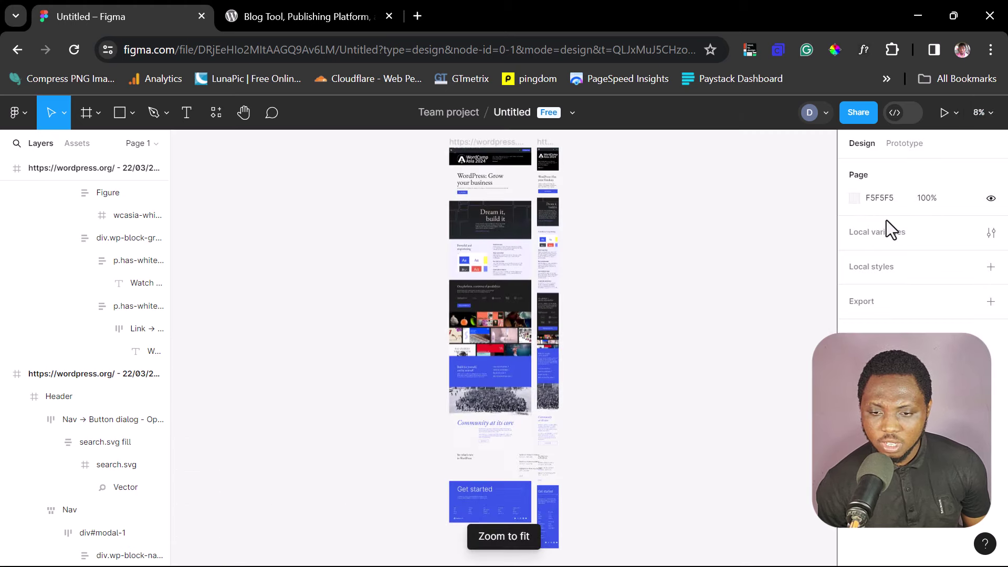
Step: Zoom in and scroll the frames from top to footer, then show the file's page list
scroll(485, 289, up, 3)
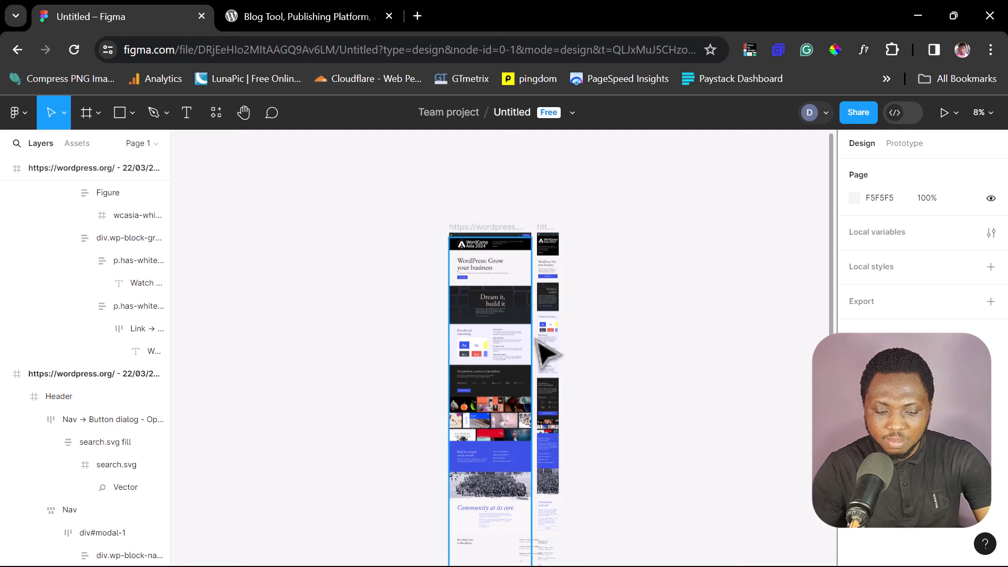
key(plus)
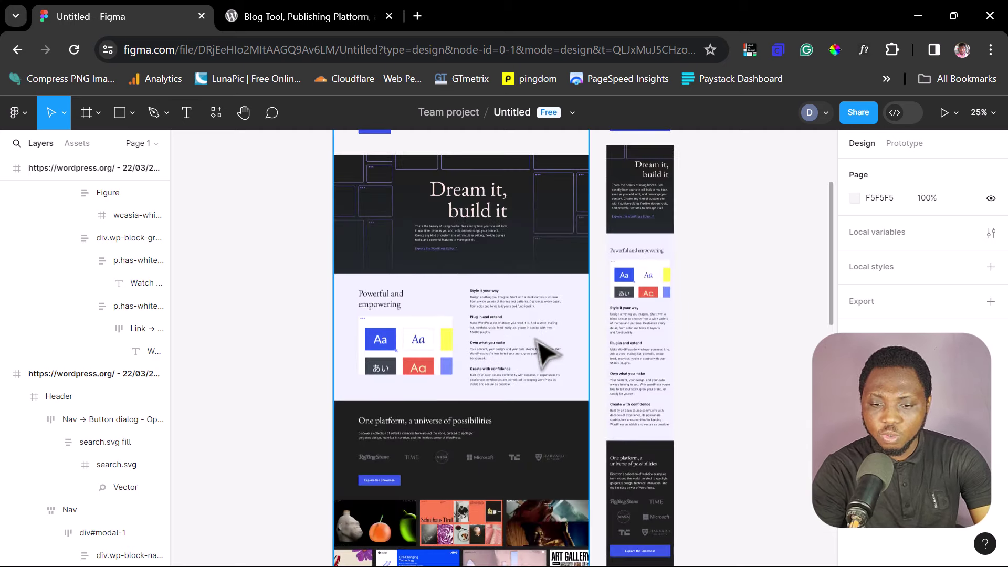
scroll(748, 428, up, 3)
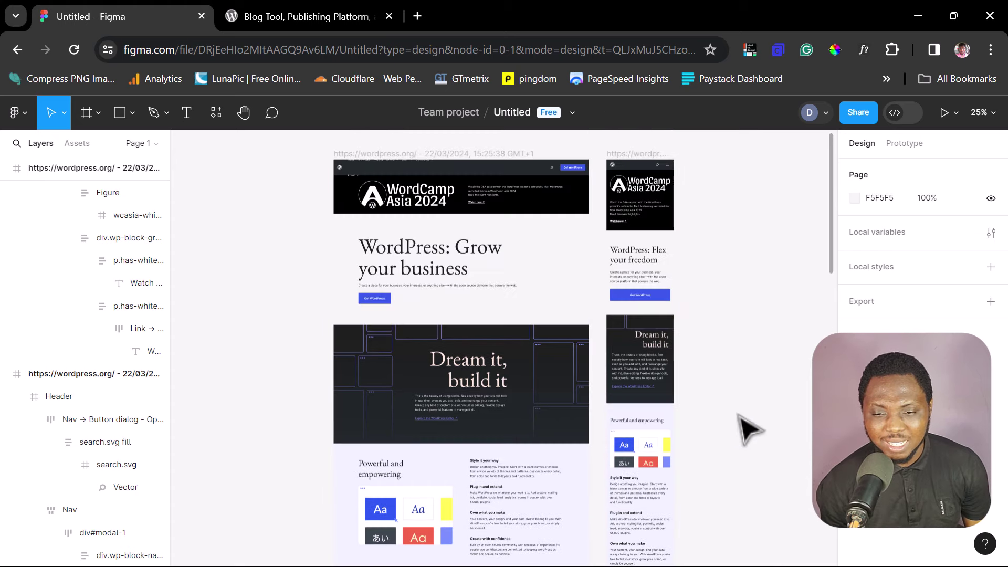
scroll(748, 428, up, 2)
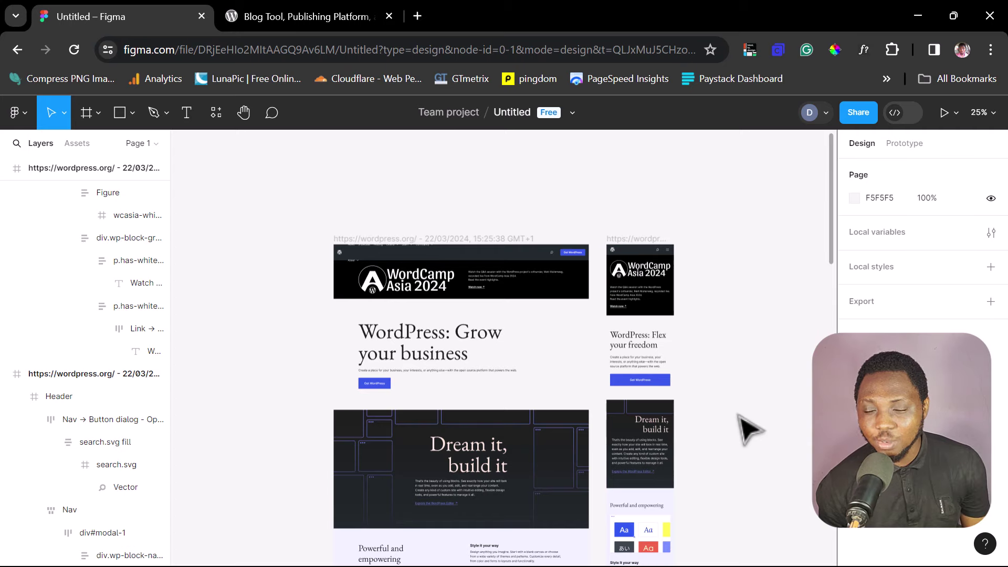
scroll(747, 428, down, 15)
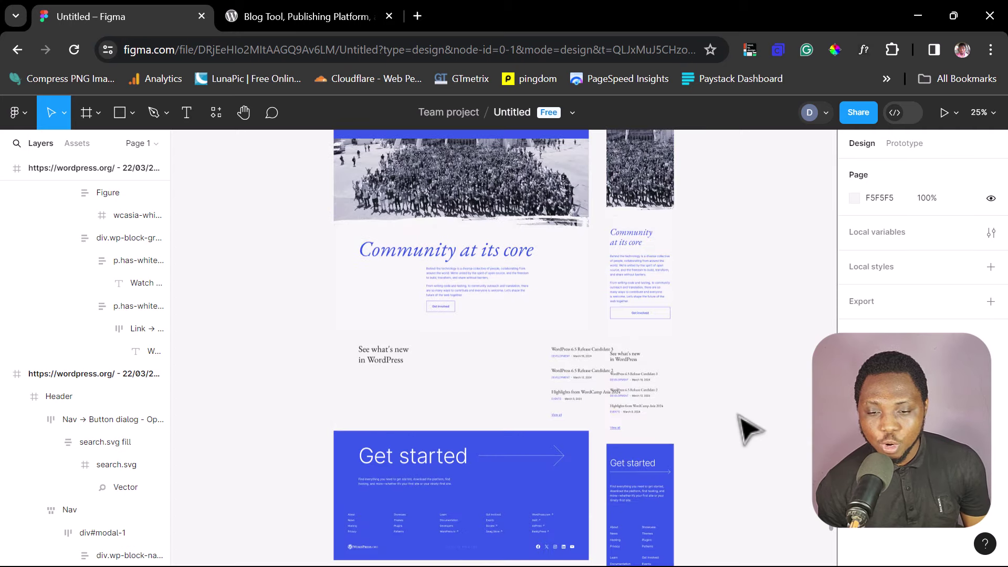
scroll(748, 428, down, 4)
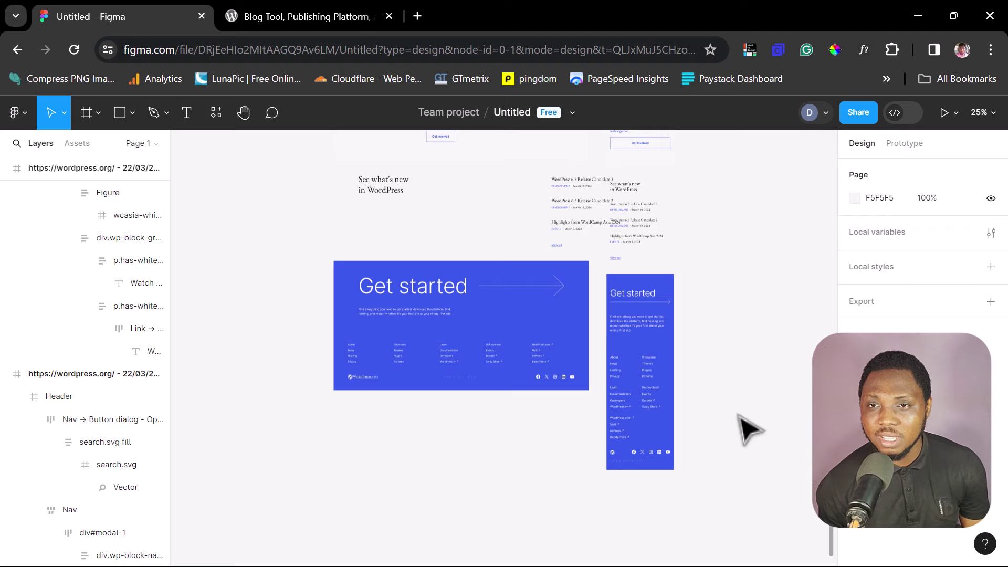
scroll(747, 428, up, 20)
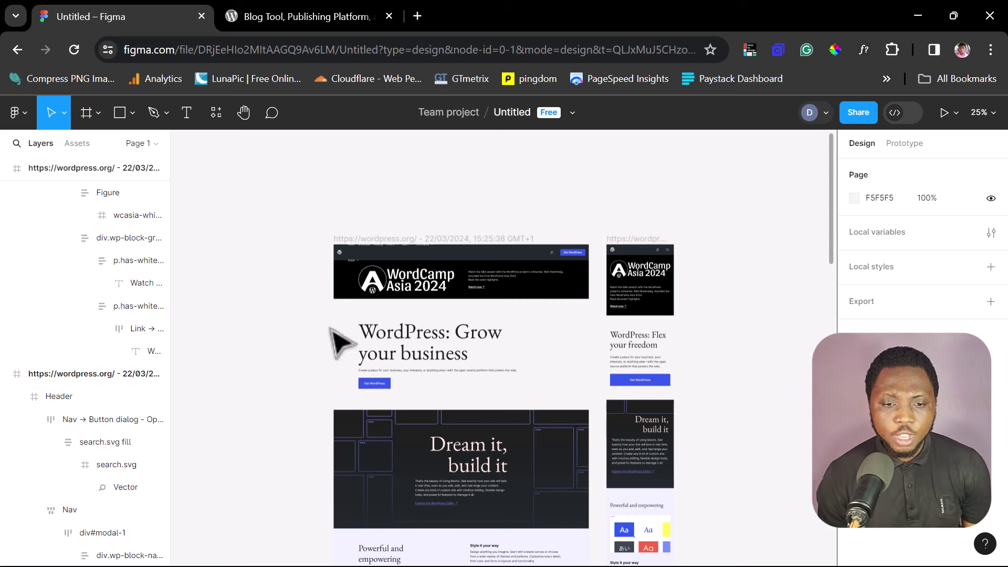
click(142, 143)
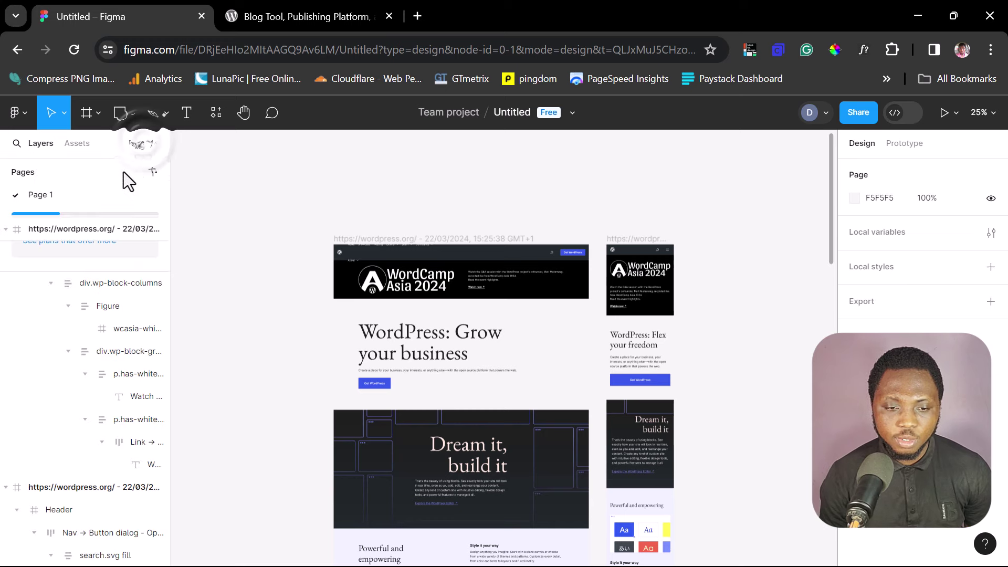
Step: Rename Page 1 to Home, add a new page named About, and return to wordpress.org
double_click(54, 197)
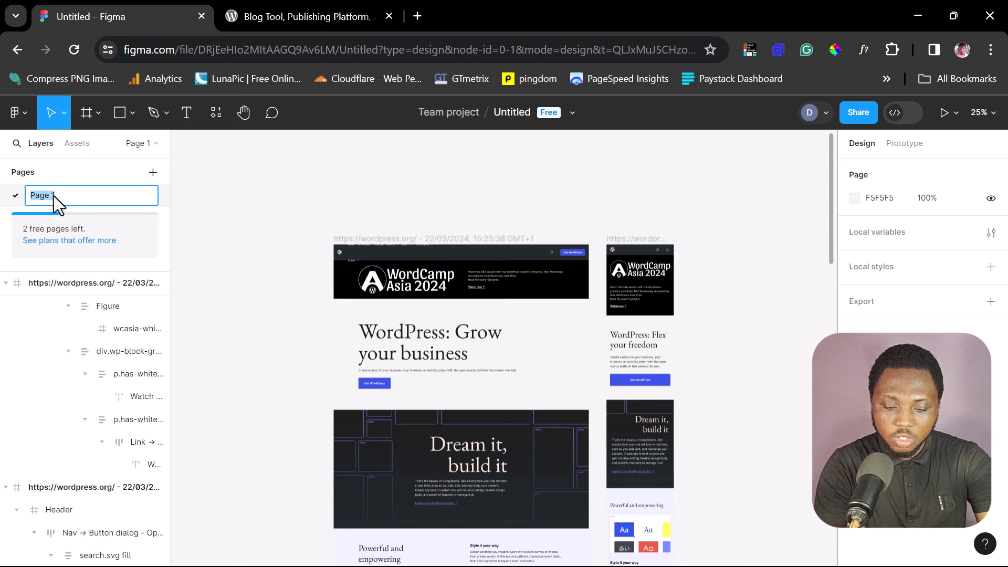
key(Return)
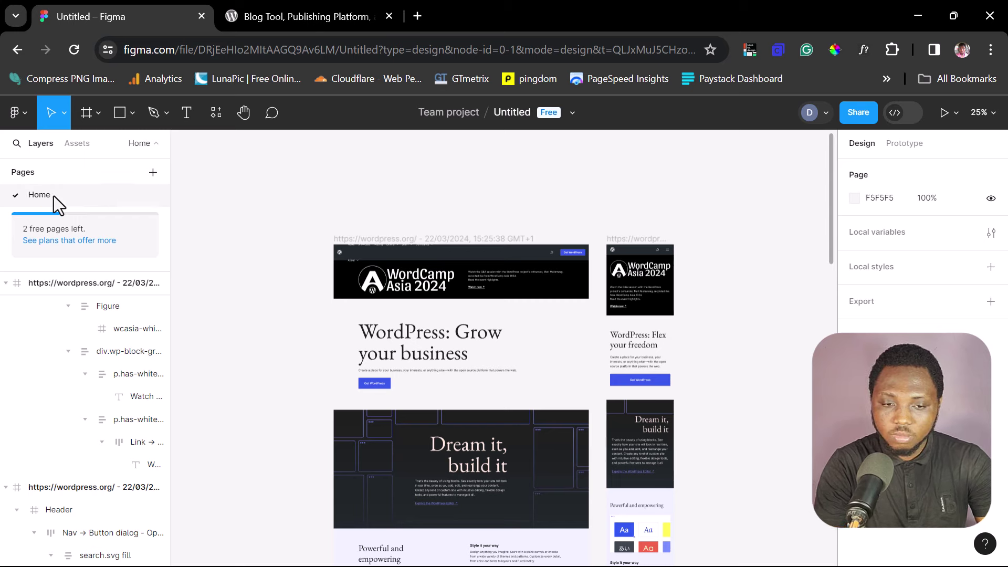
click(153, 173)
text(About)
key(Return)
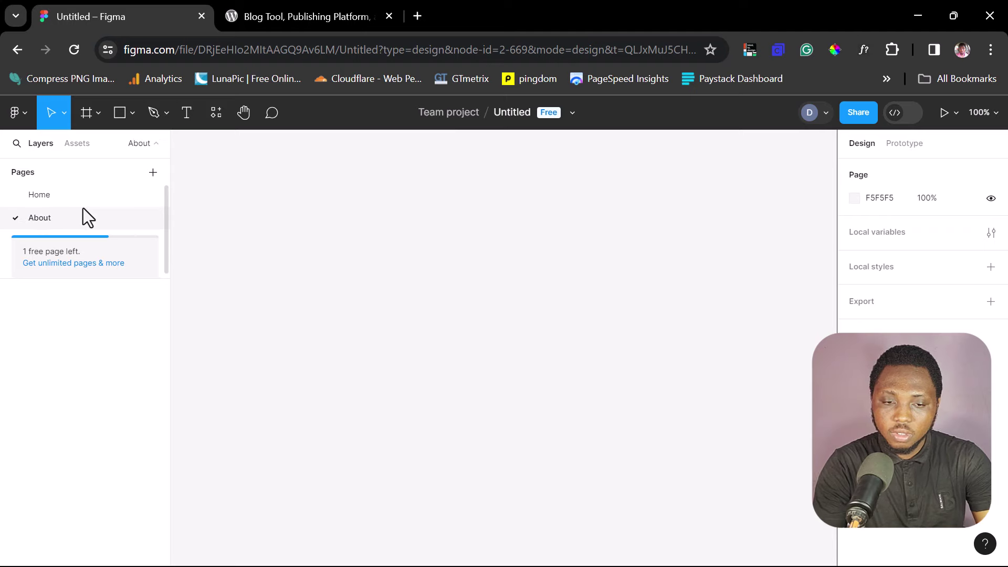
click(303, 19)
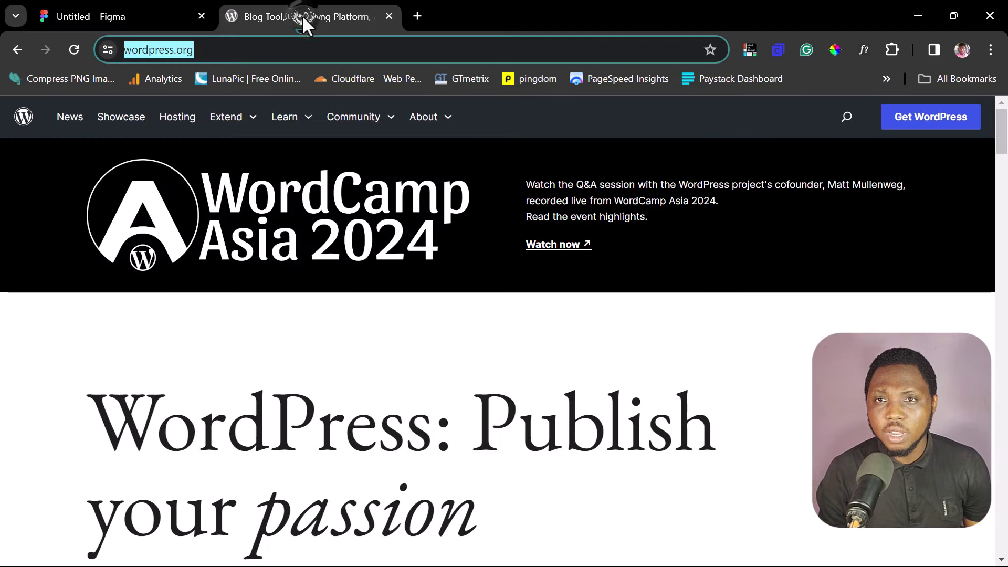
Step: Open the About WordPress page from the site's About menu and scroll through it
click(428, 123)
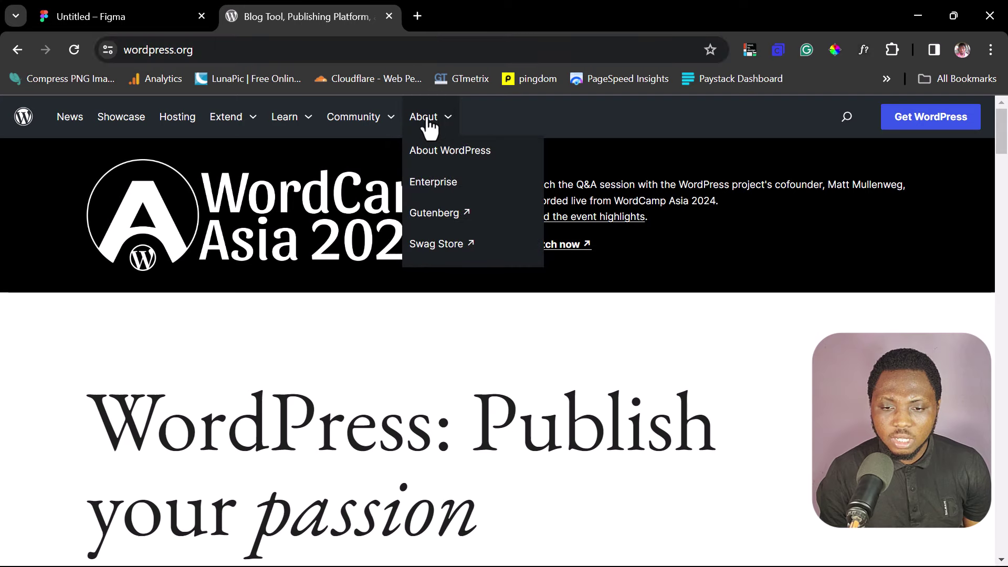
click(425, 152)
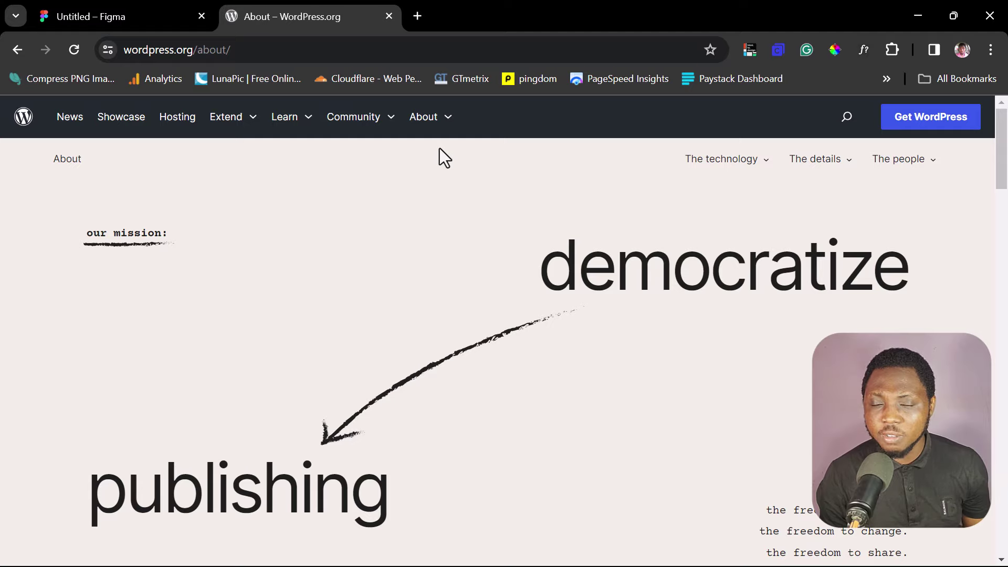
scroll(423, 251, down, 15)
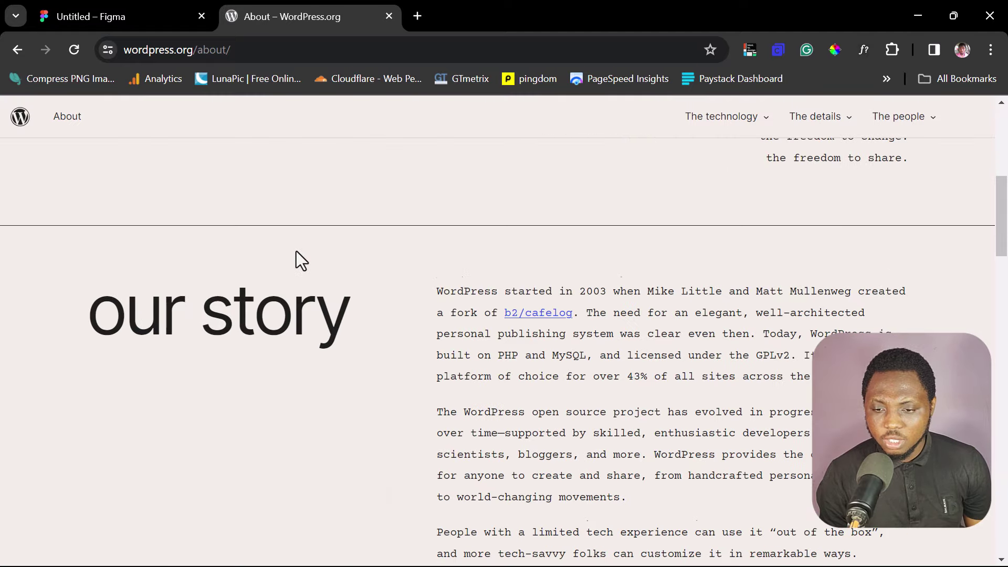
scroll(296, 250, down, 6)
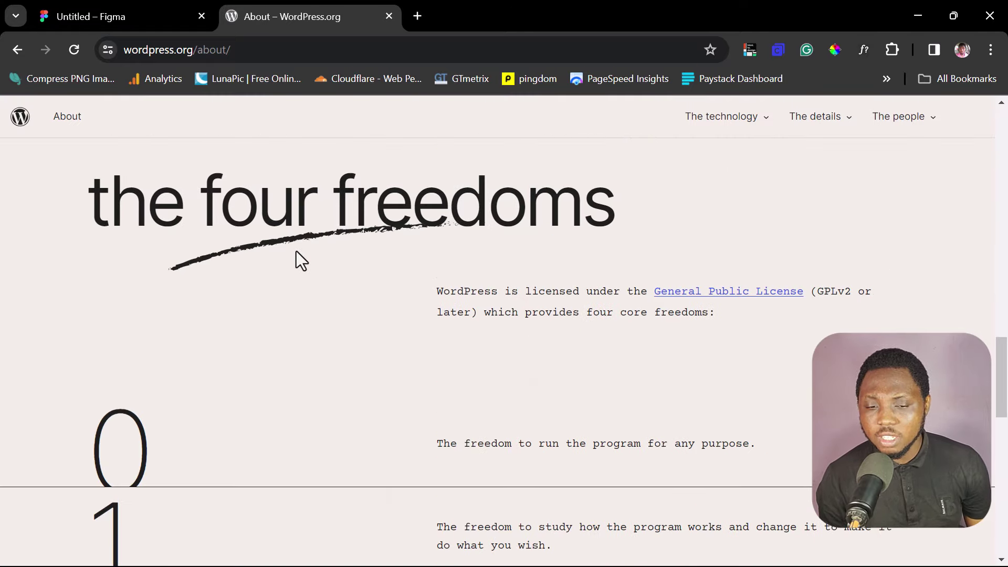
Step: Copy the About page's web address and return to the Figma file
key(Home)
click(252, 50)
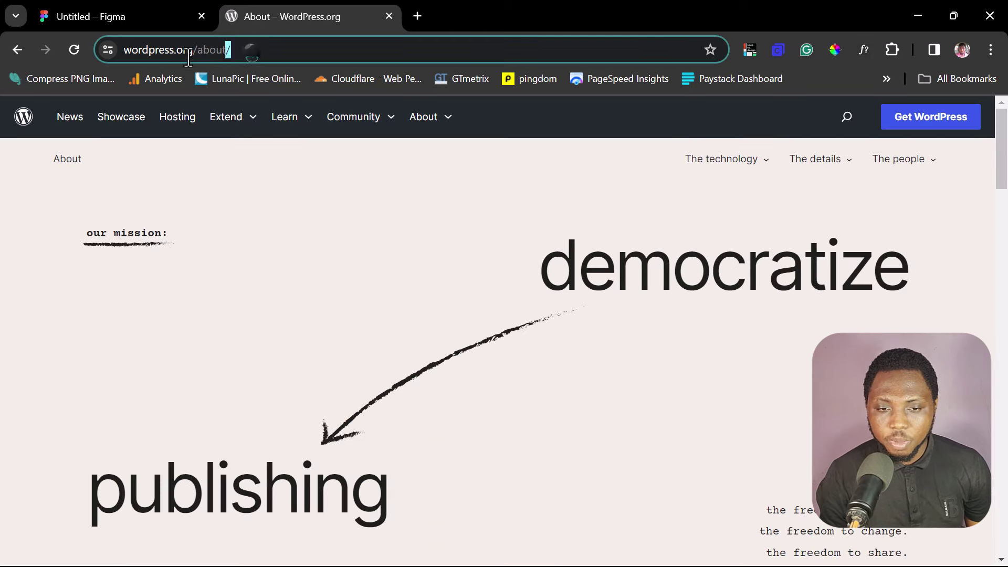
right_click(159, 55)
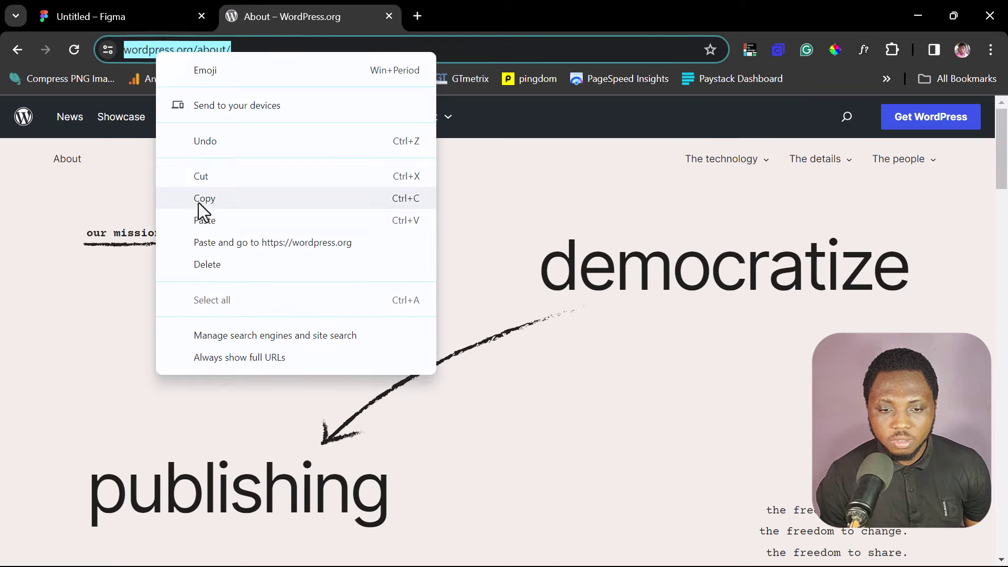
click(199, 202)
click(73, 12)
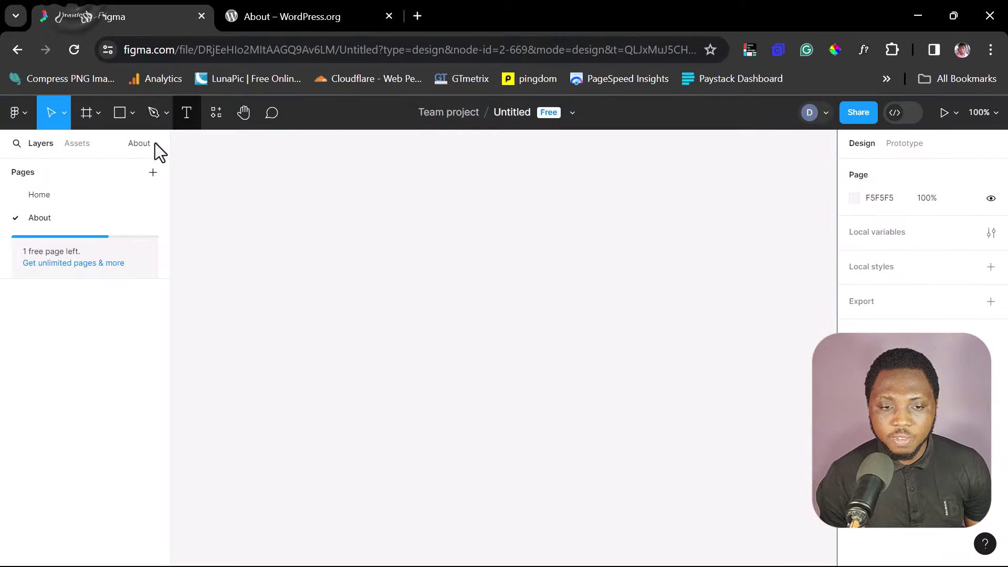
Step: Launch the html.to.design plugin from Figma's main menu Plugins list
click(16, 112)
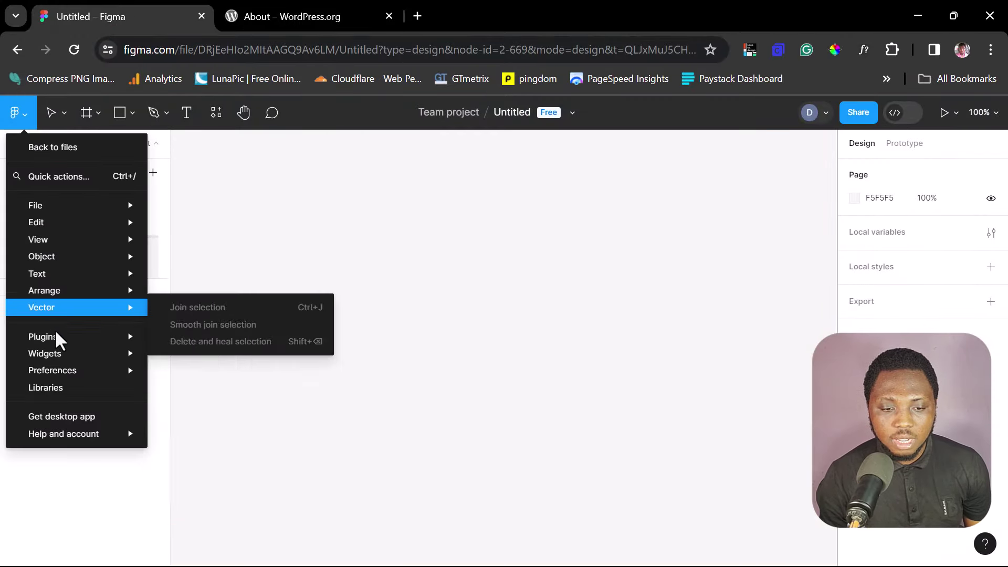
mouse_move(92, 337)
click(180, 354)
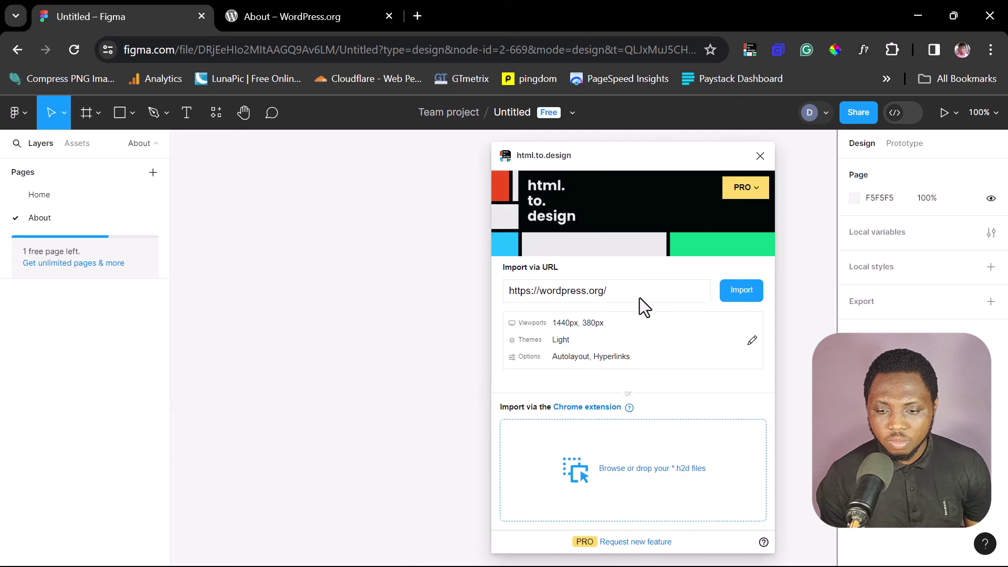
click(627, 290)
key(ctrl+v)
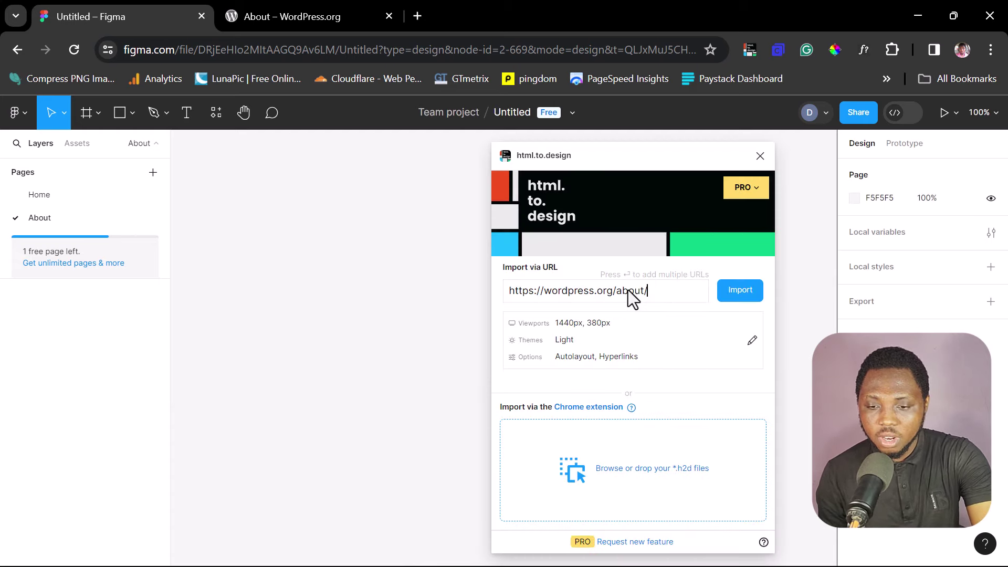
click(751, 294)
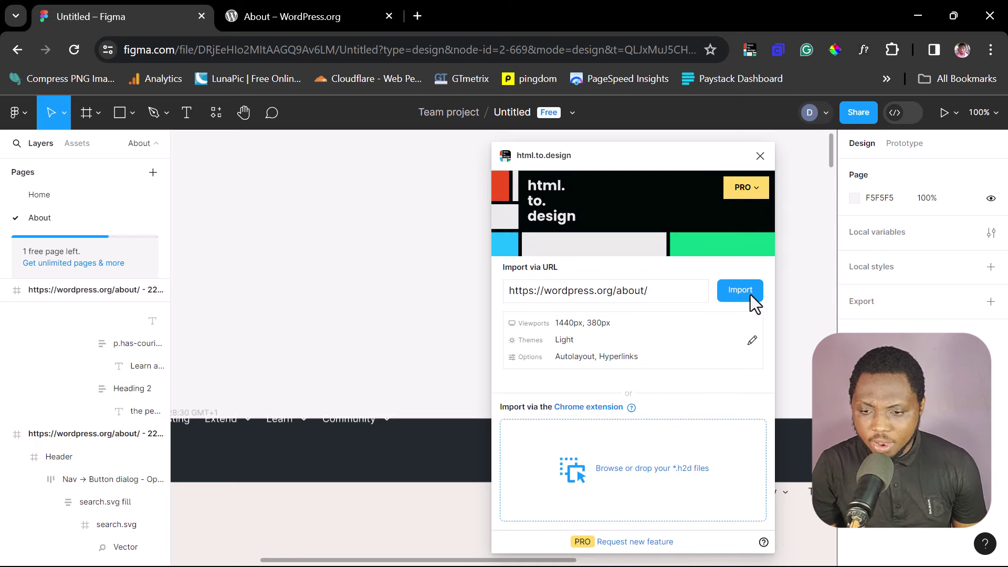
click(760, 156)
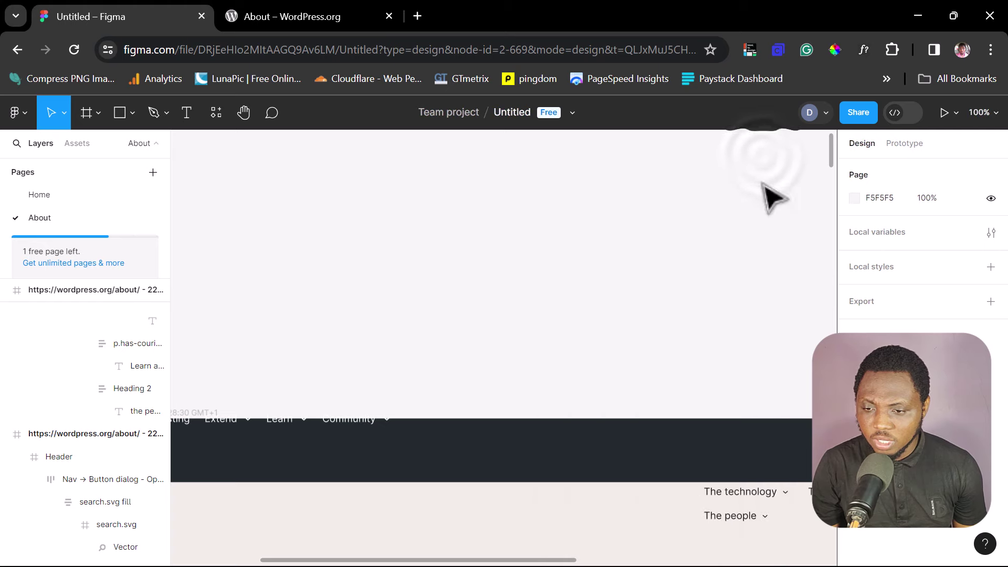
Step: Zoom to fit the desktop and mobile About frames, then zoom to 25% at their tops
click(982, 113)
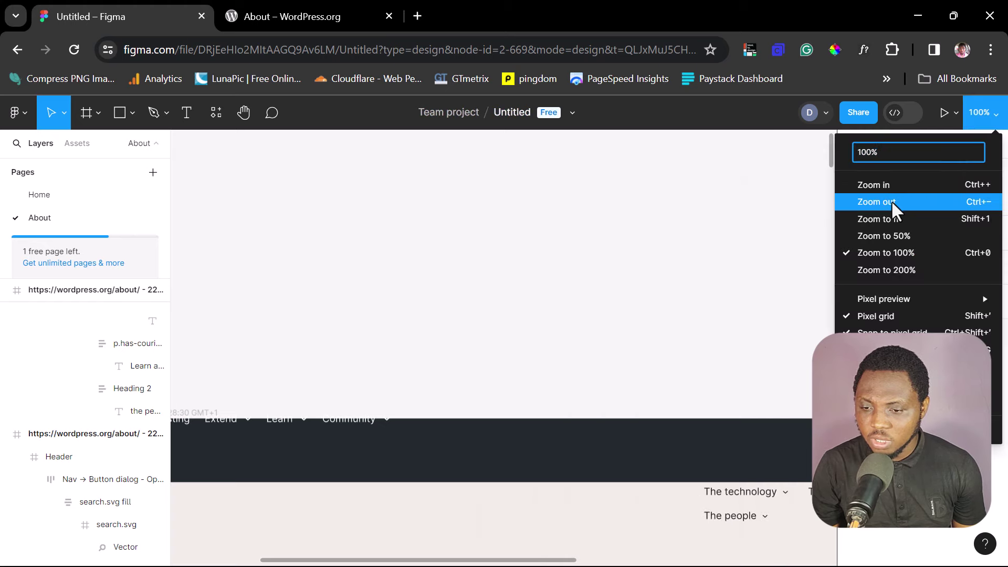
click(892, 221)
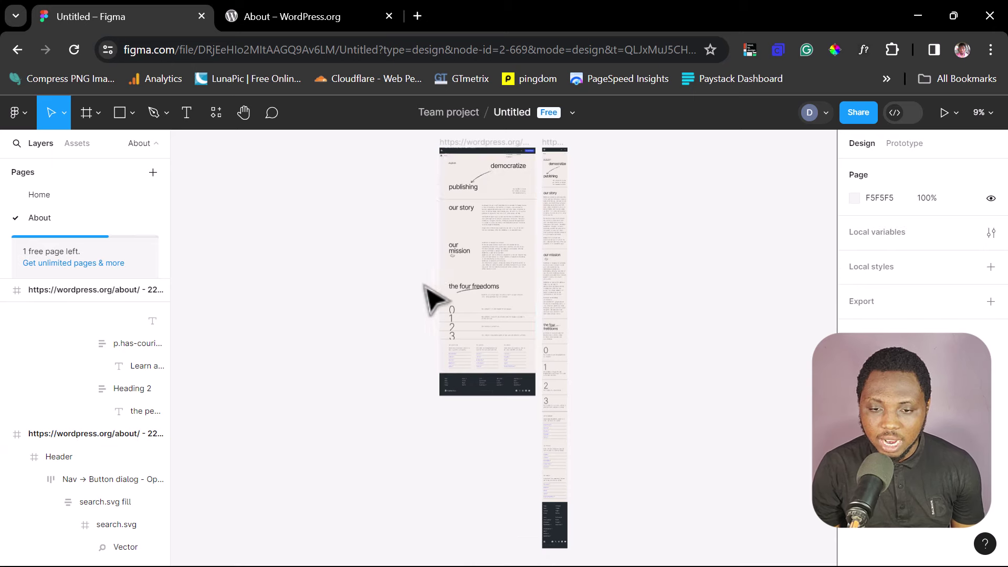
scroll(451, 295, up, 3)
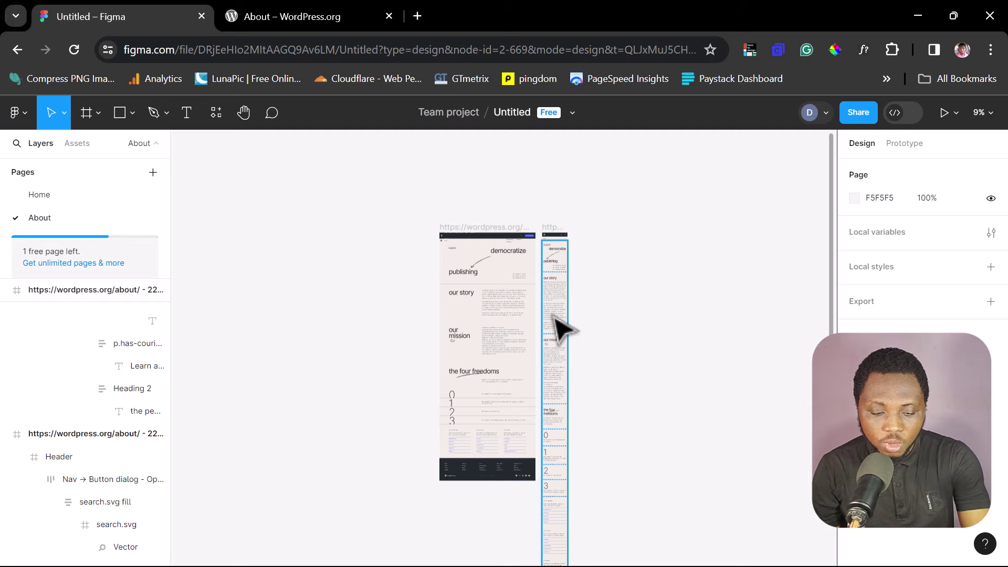
scroll(556, 318, up, 2)
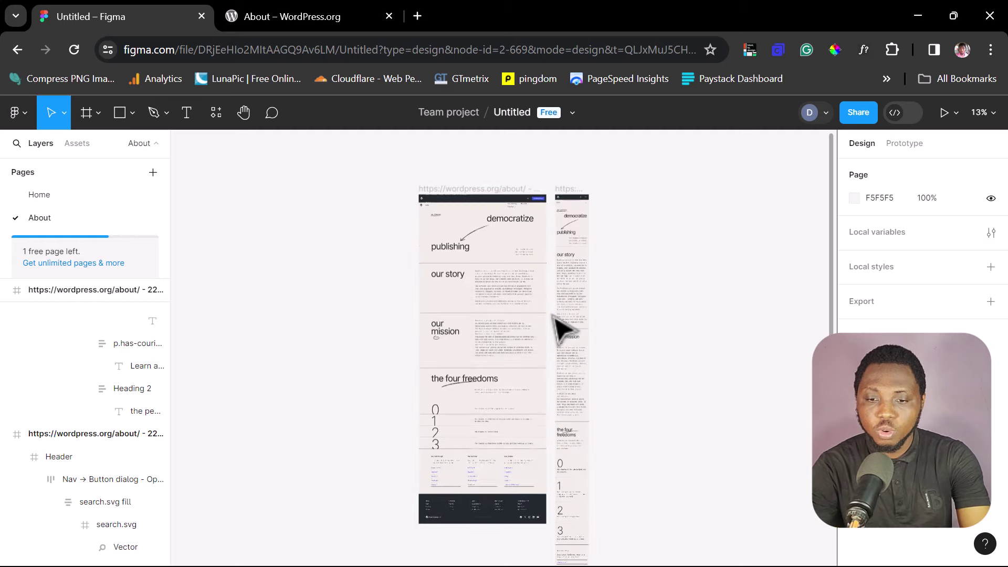
scroll(555, 317, up, 3)
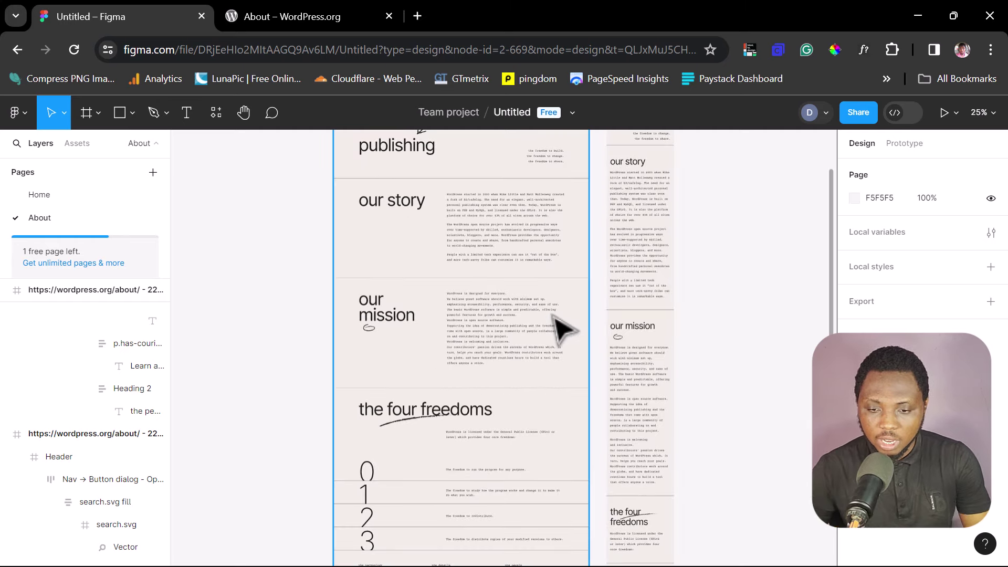
scroll(602, 417, up, 6)
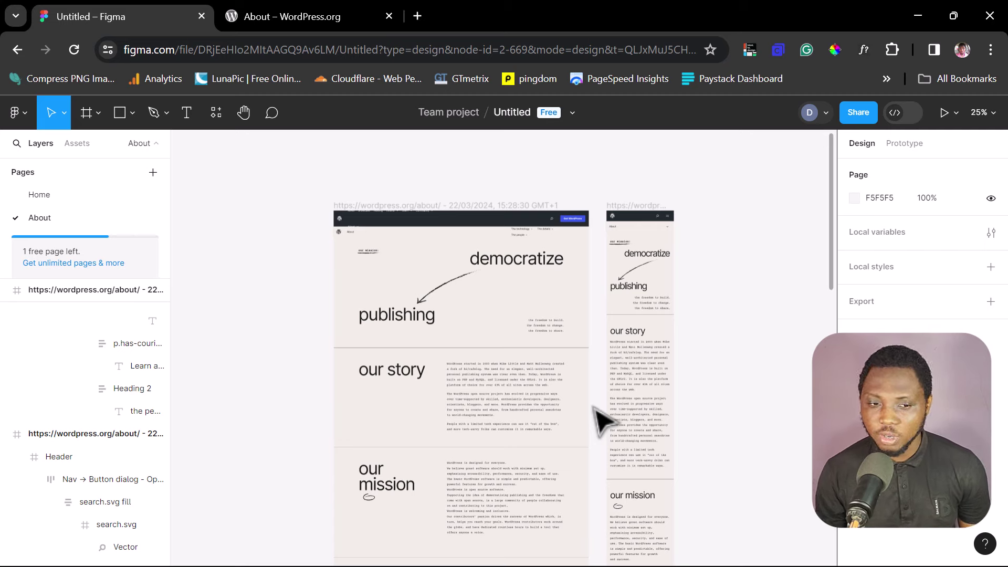
Step: Search plugins for 'yotak' and run Yotako's Figma to WordPress plugin, focusing its email field
click(16, 111)
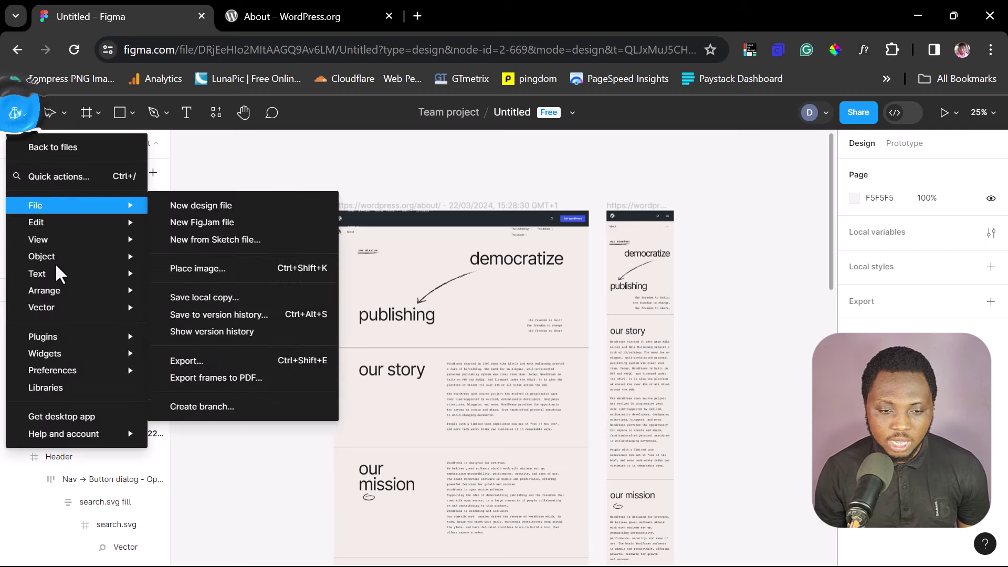
mouse_move(70, 336)
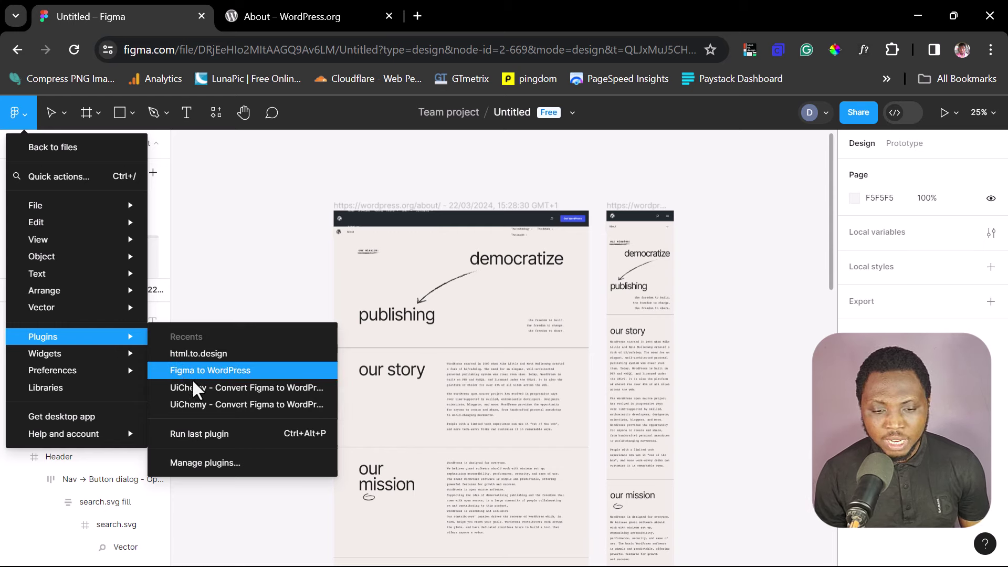
click(199, 463)
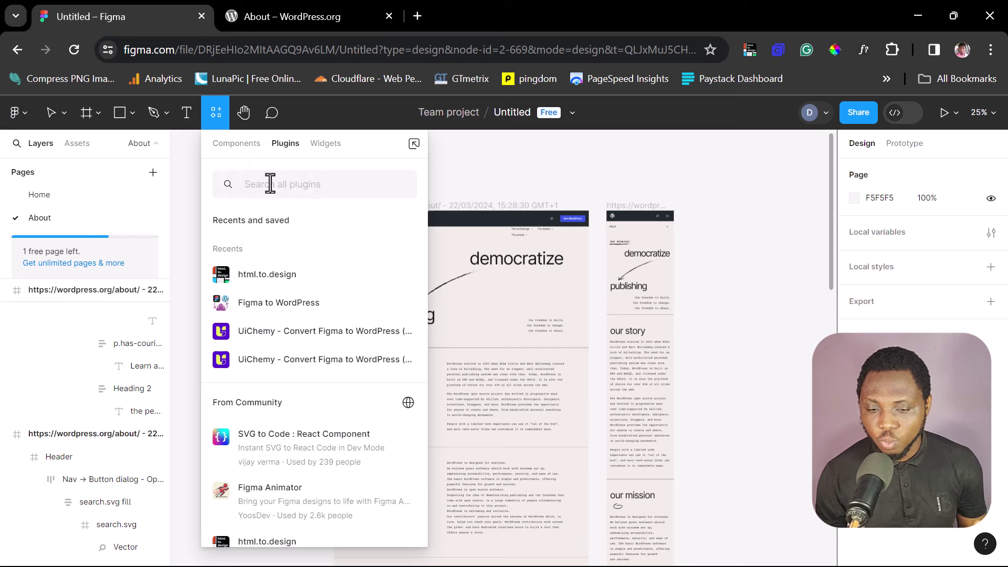
text(yo)
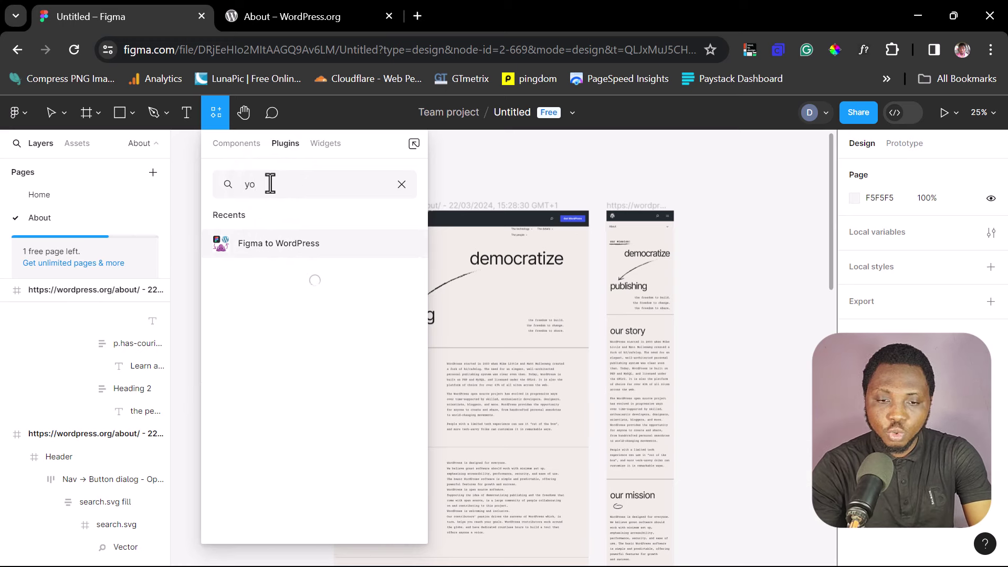
text(tako)
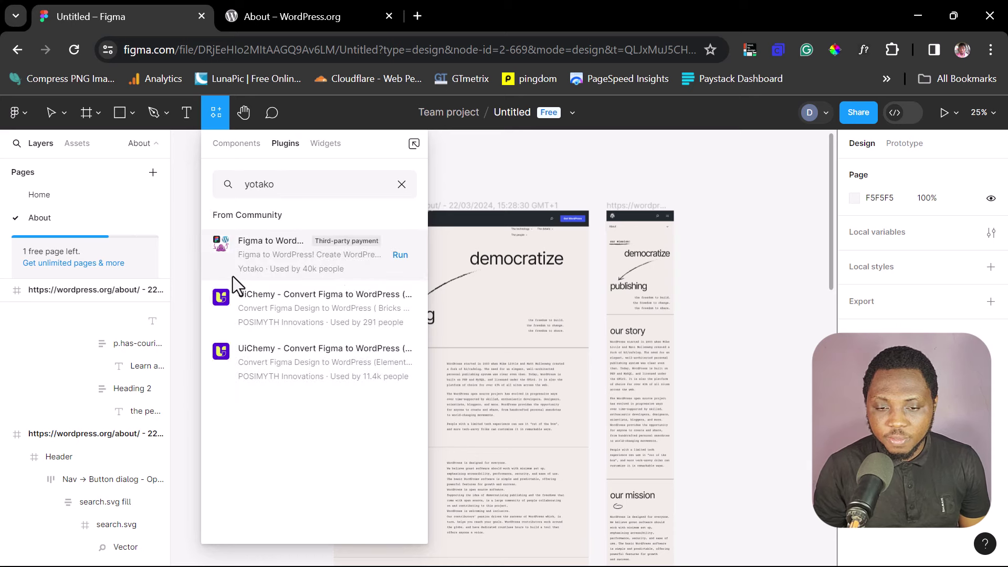
click(290, 232)
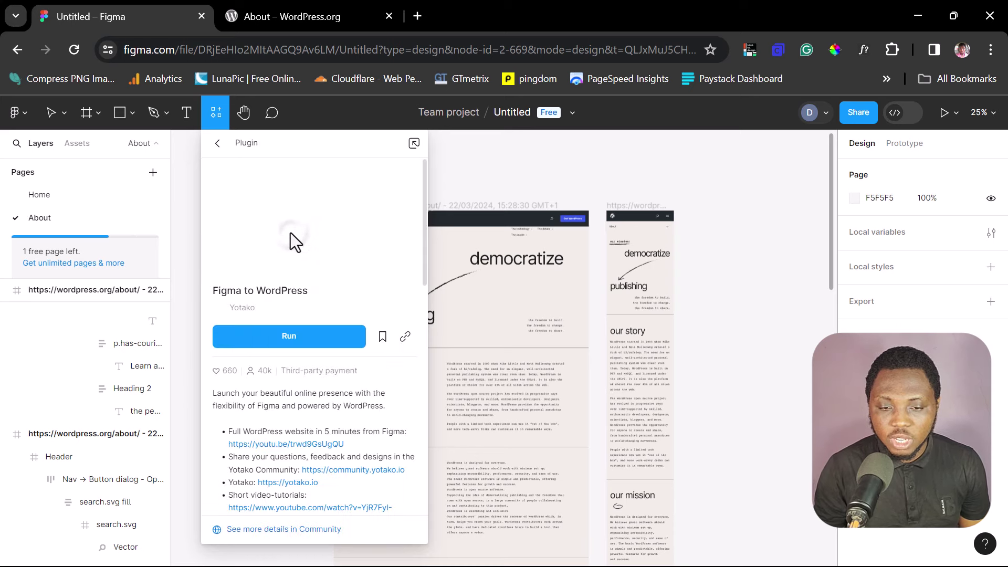
click(276, 339)
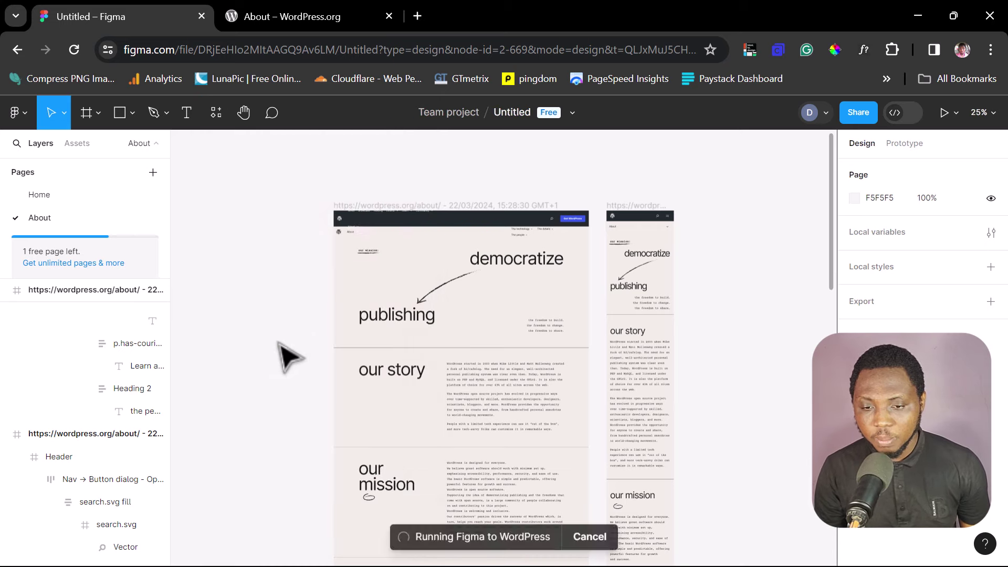
click(450, 309)
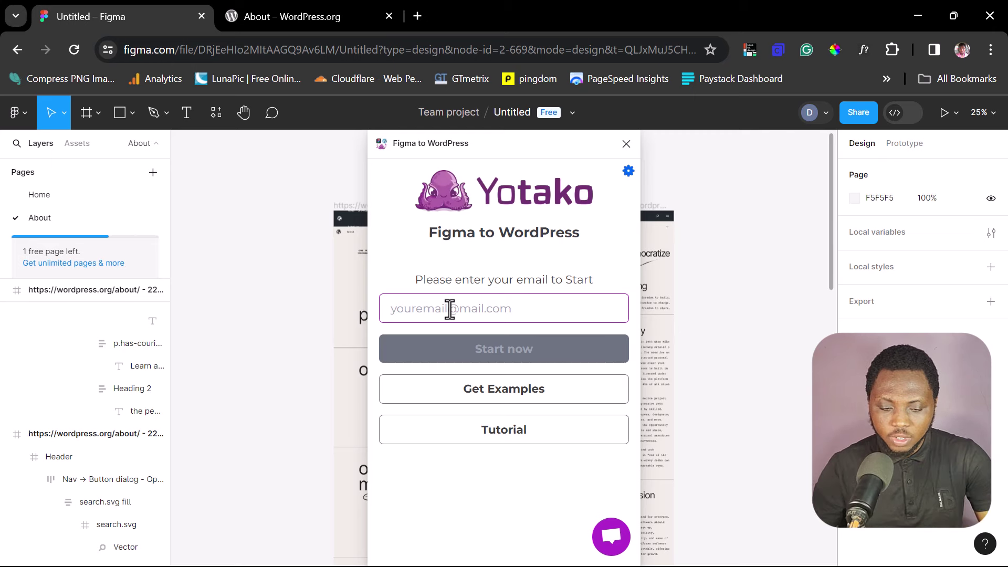
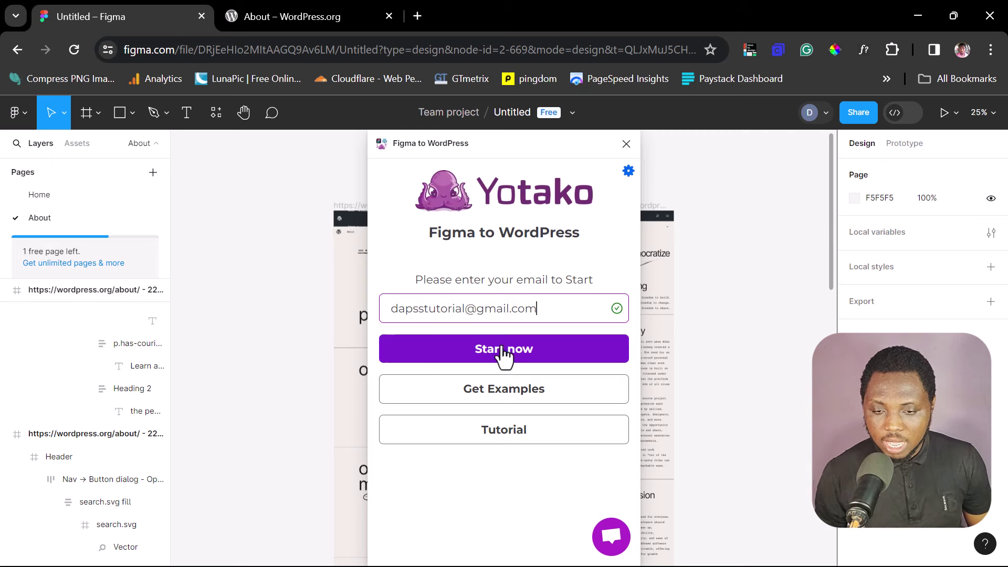
Step: Start the plugin with the user's e-mail, then set file access to 'Anyone with the link' and copy the link
click(504, 349)
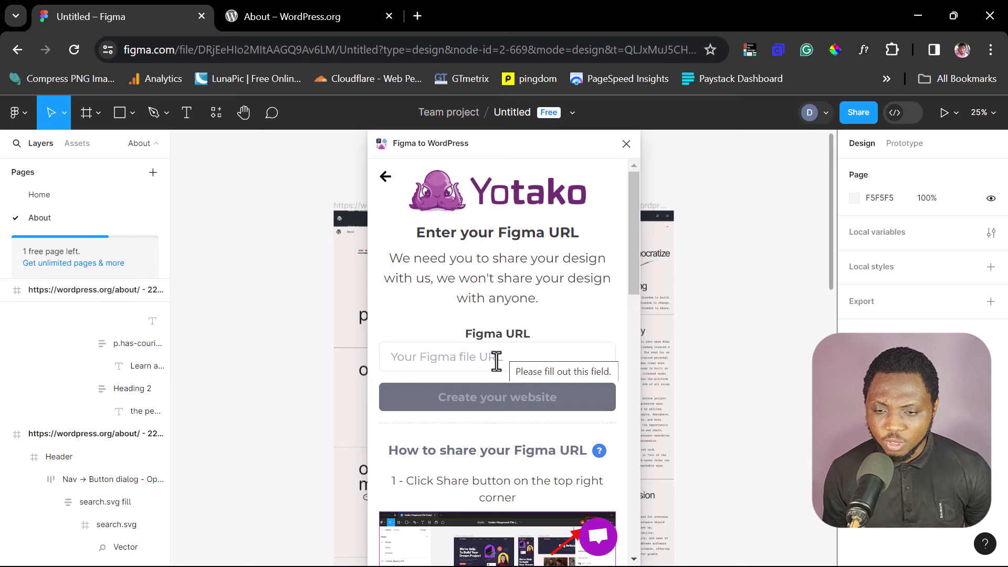
click(858, 112)
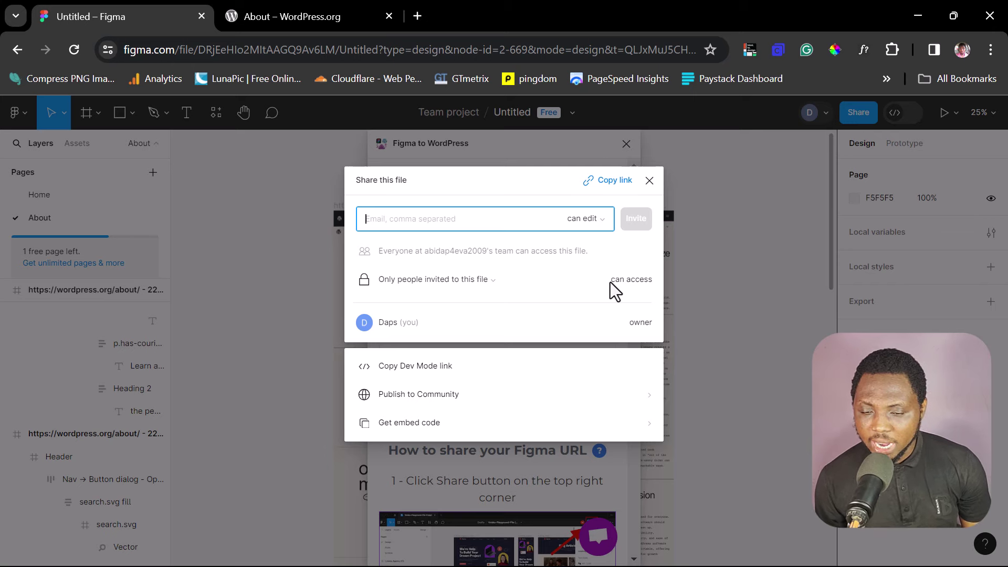
click(486, 278)
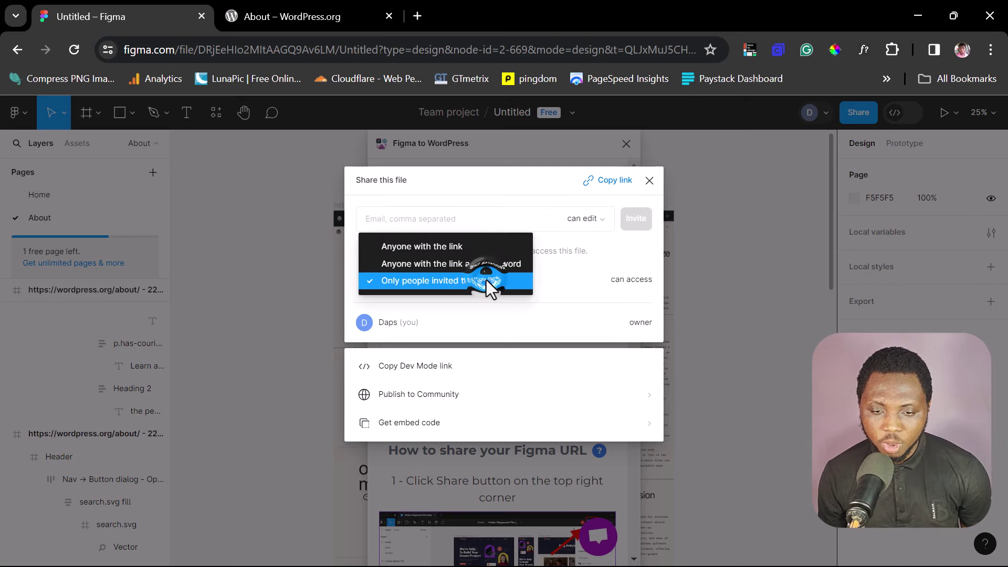
click(440, 247)
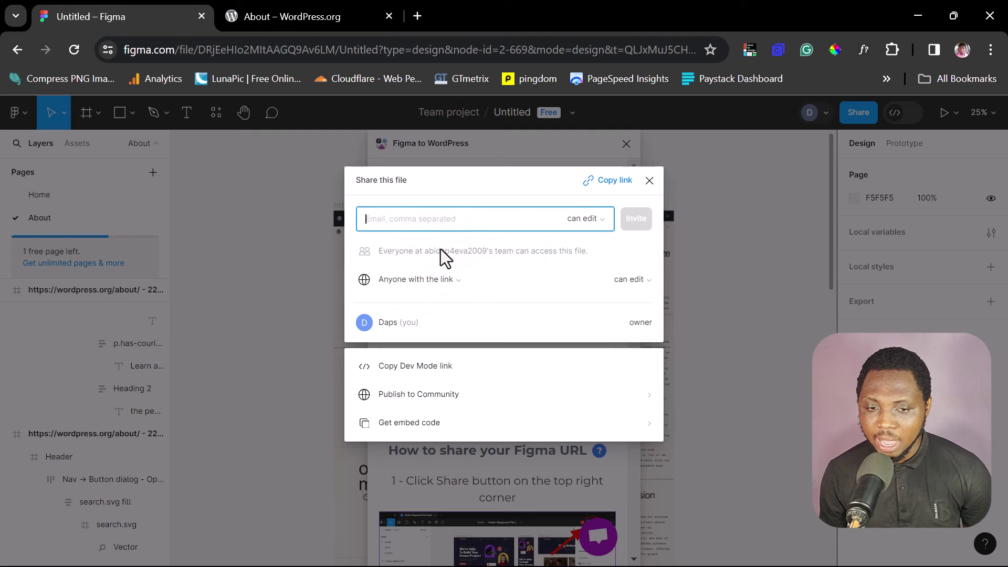
click(612, 181)
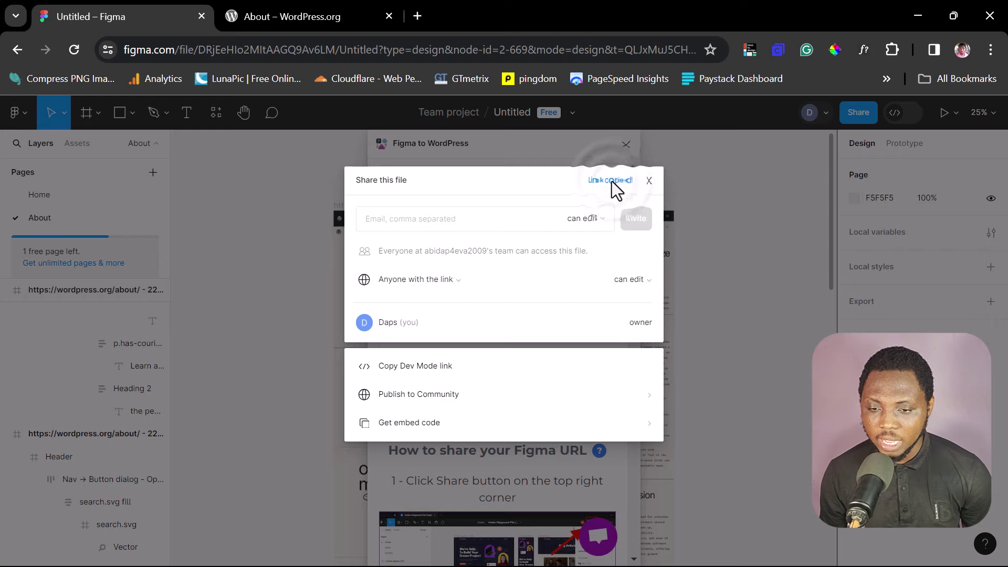
click(649, 180)
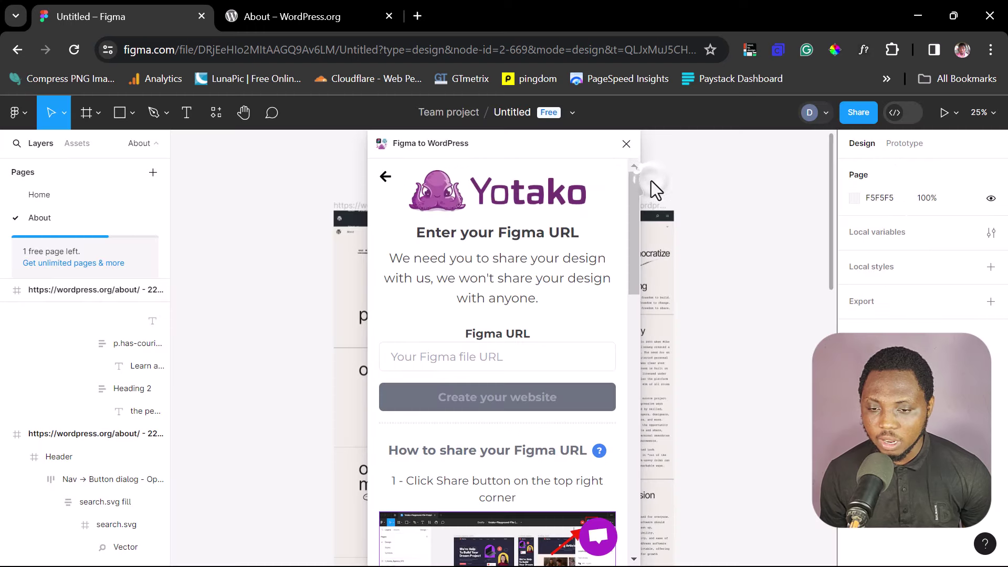
Step: Paste the copied file link into the plugin's URL field and create the website
click(448, 359)
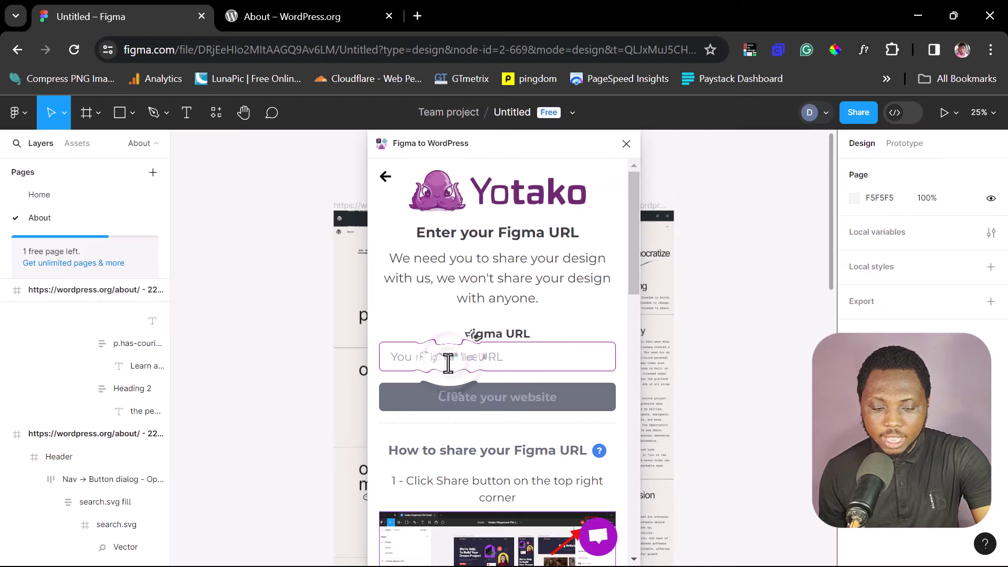
key(ctrl+v)
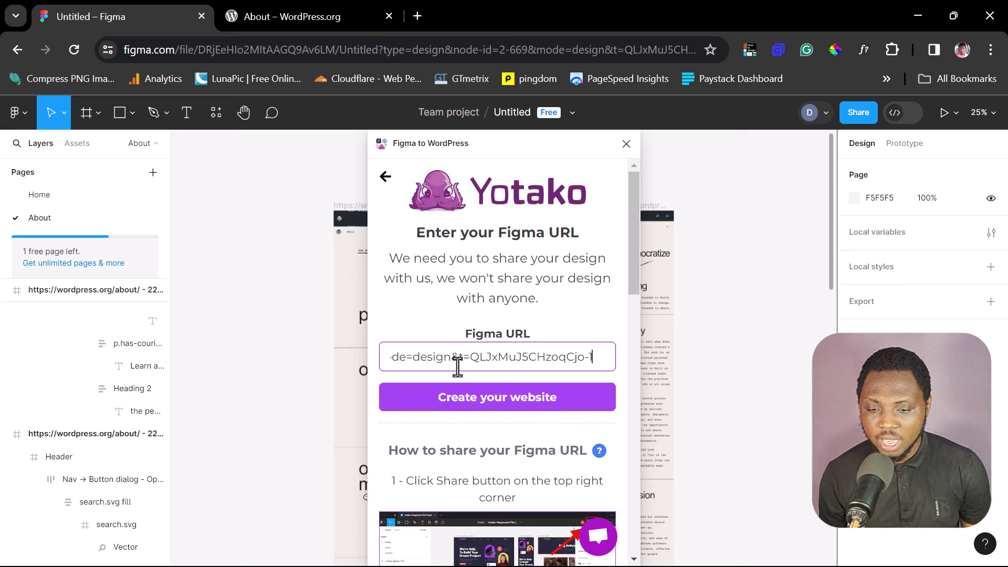
click(497, 402)
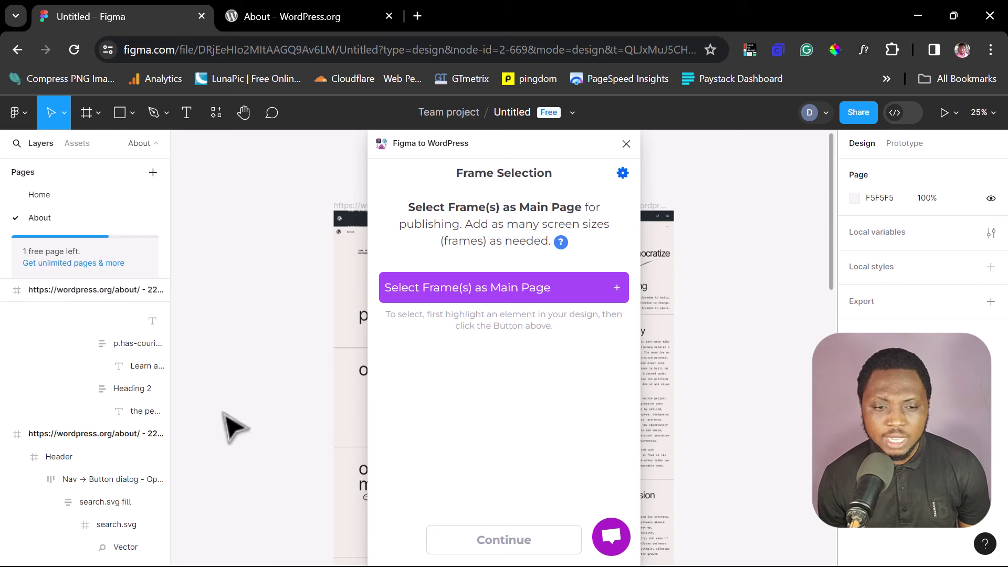
Step: Add the Home desktop frame as the Main Page and its mobile frame as another screen size
click(42, 203)
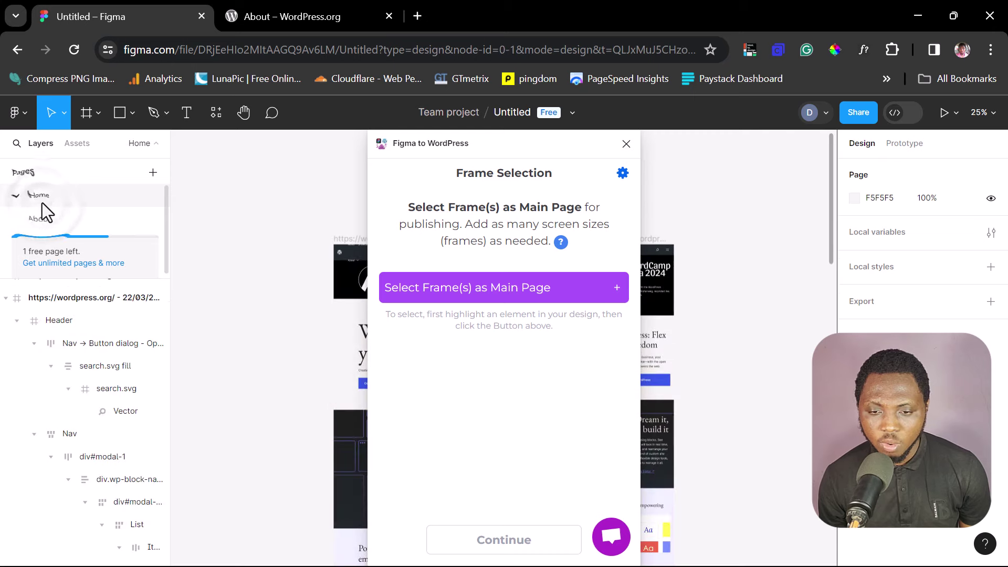
drag(505, 147, 725, 166)
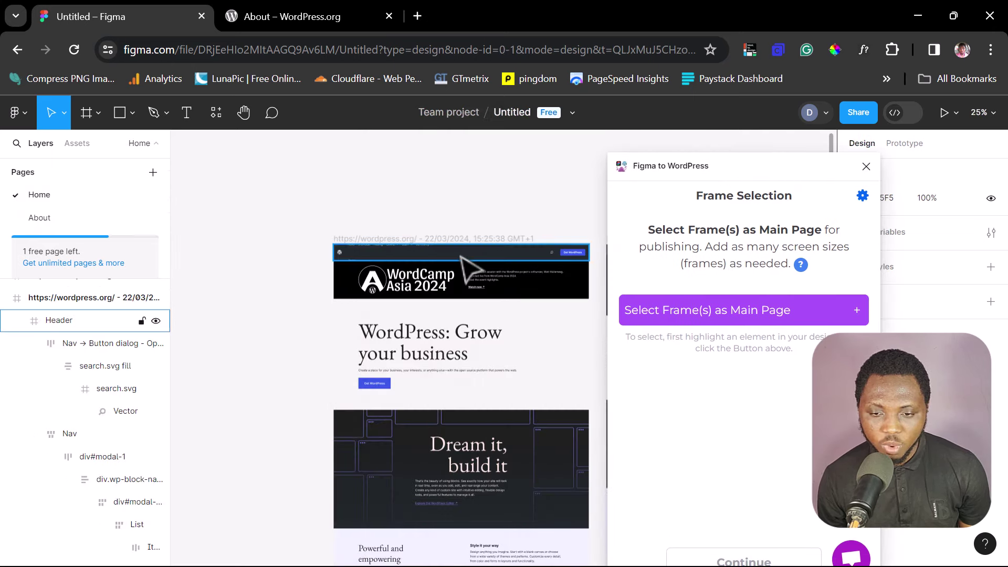
click(340, 239)
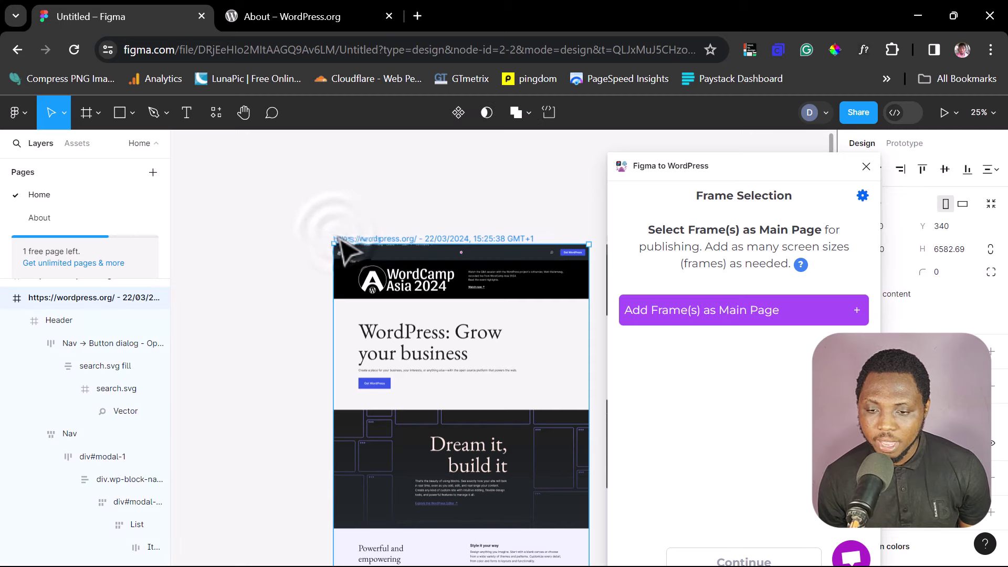
click(717, 314)
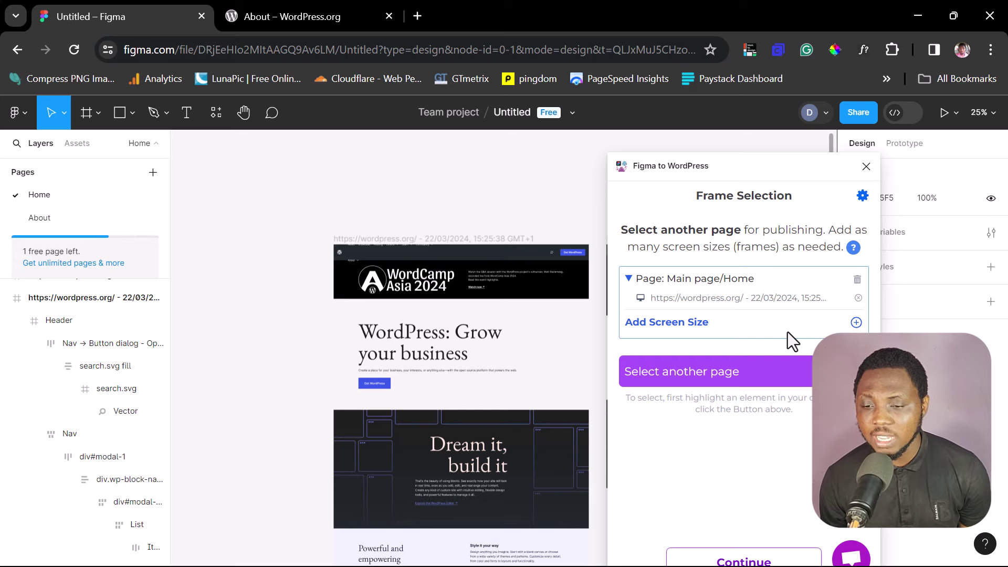
drag(701, 163, 364, 198)
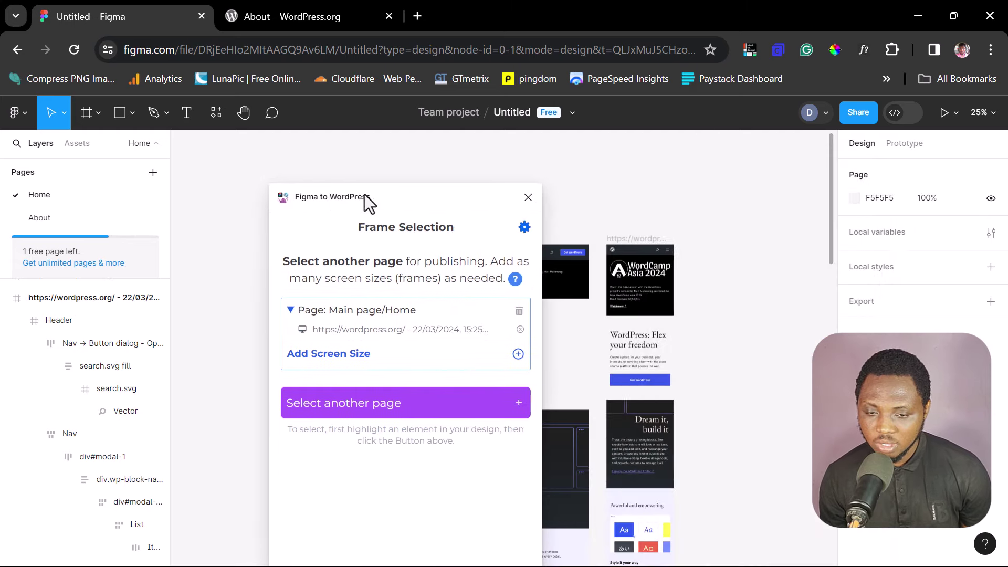
click(636, 238)
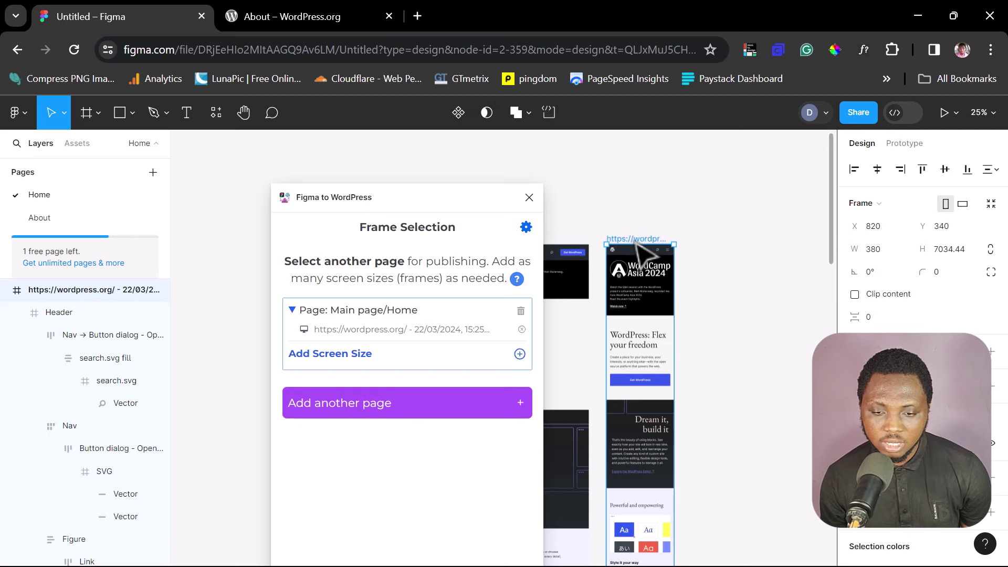
click(331, 357)
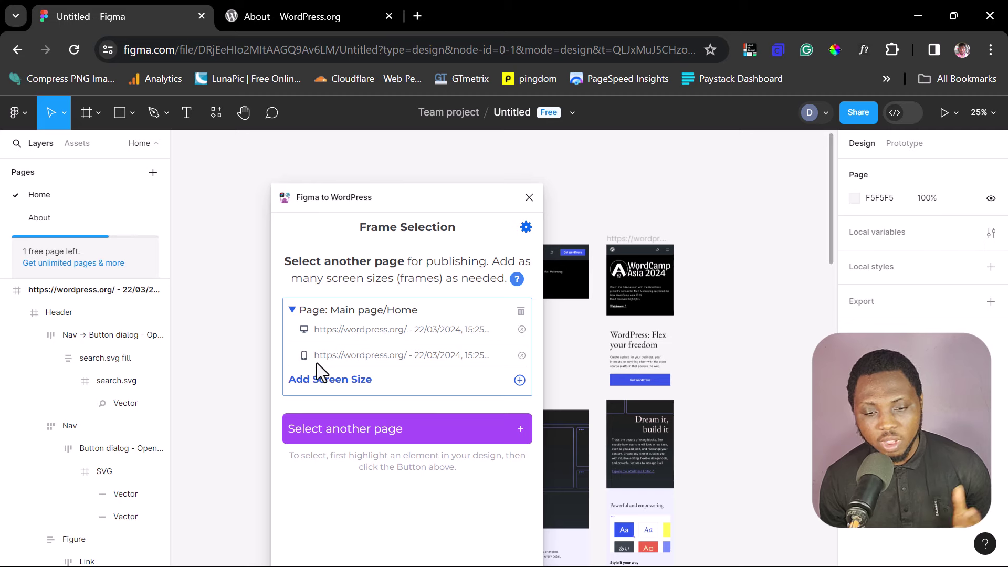
click(46, 216)
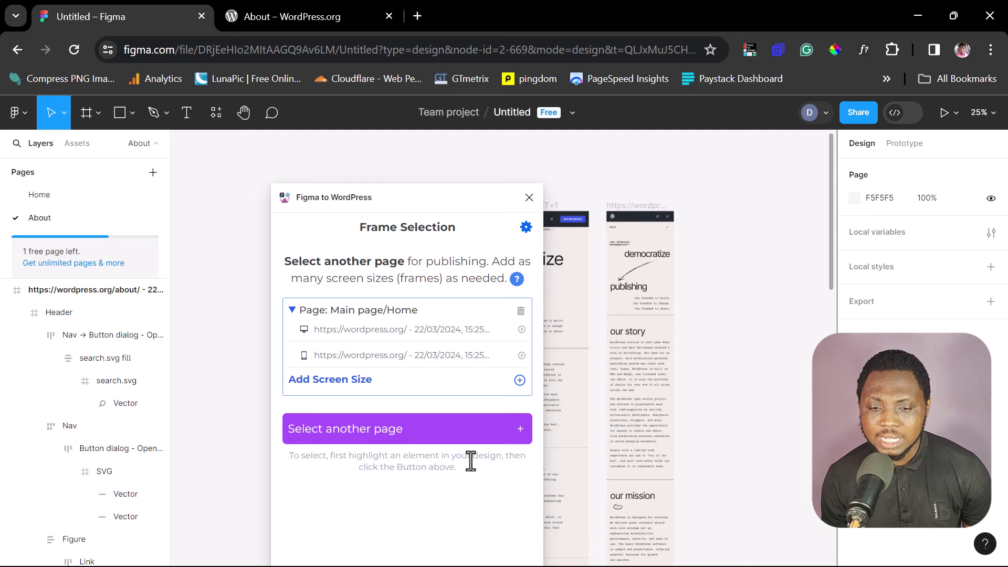
Step: Add the About page's desktop frame to the plugin as a new page and choose its page type
drag(389, 197, 763, 193)
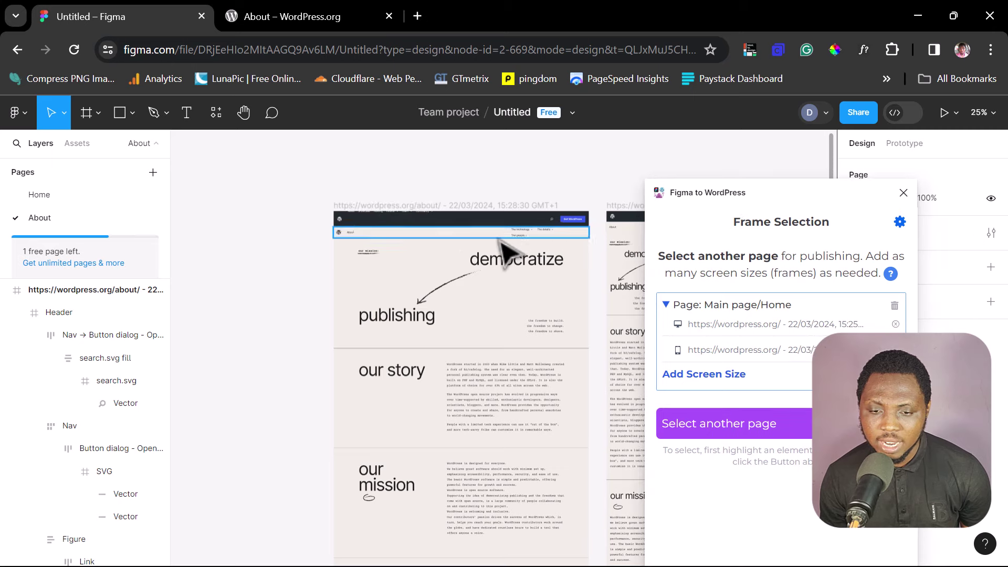
click(342, 206)
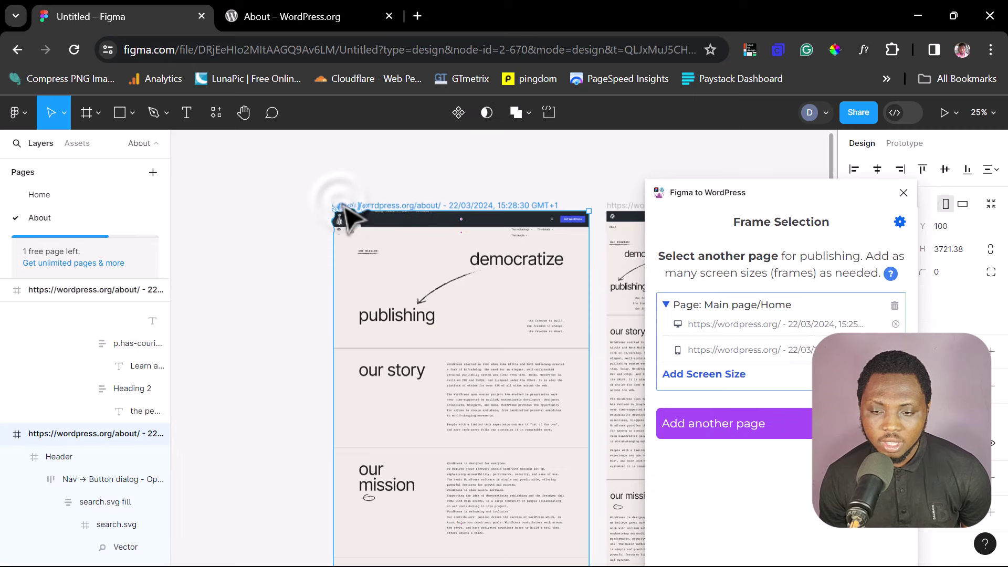
click(712, 426)
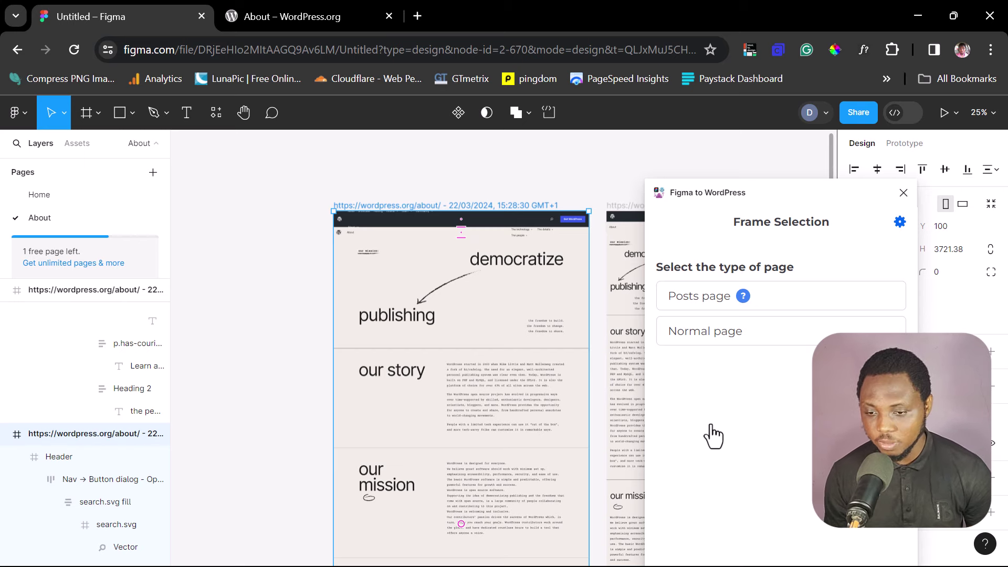
click(723, 335)
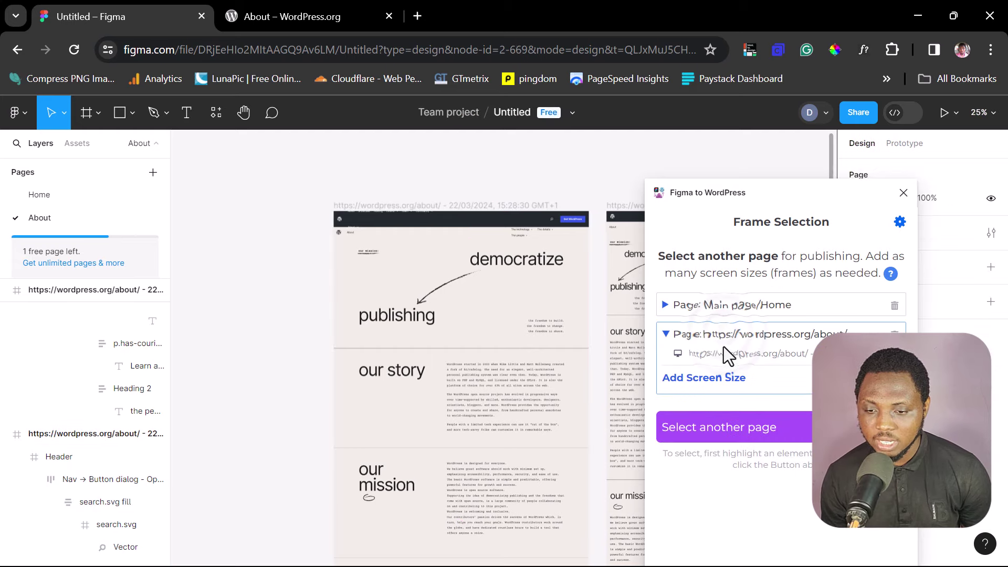
Step: Add the 380 px mobile About frame as a second screen size for the About page
drag(754, 190, 396, 239)
click(633, 209)
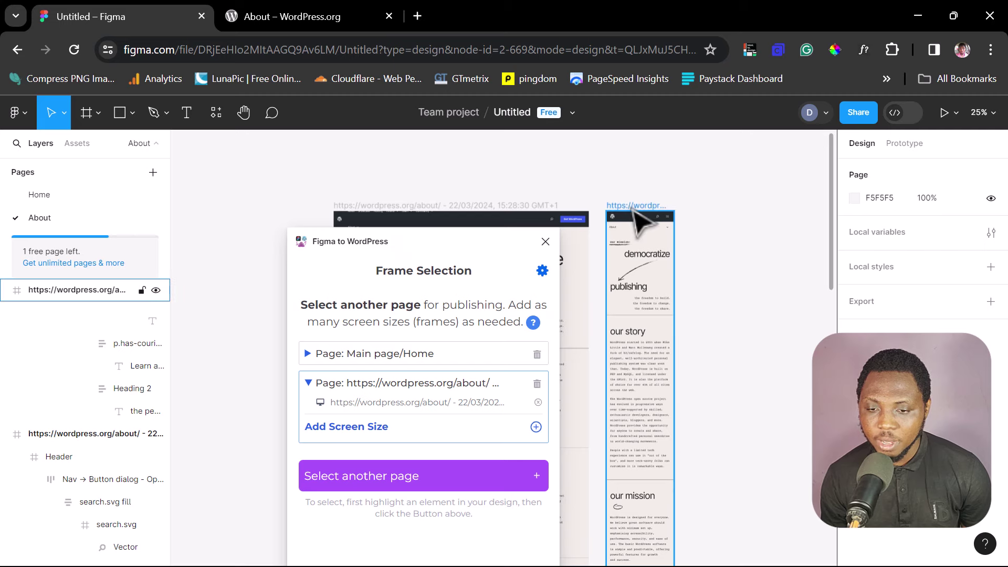
click(633, 208)
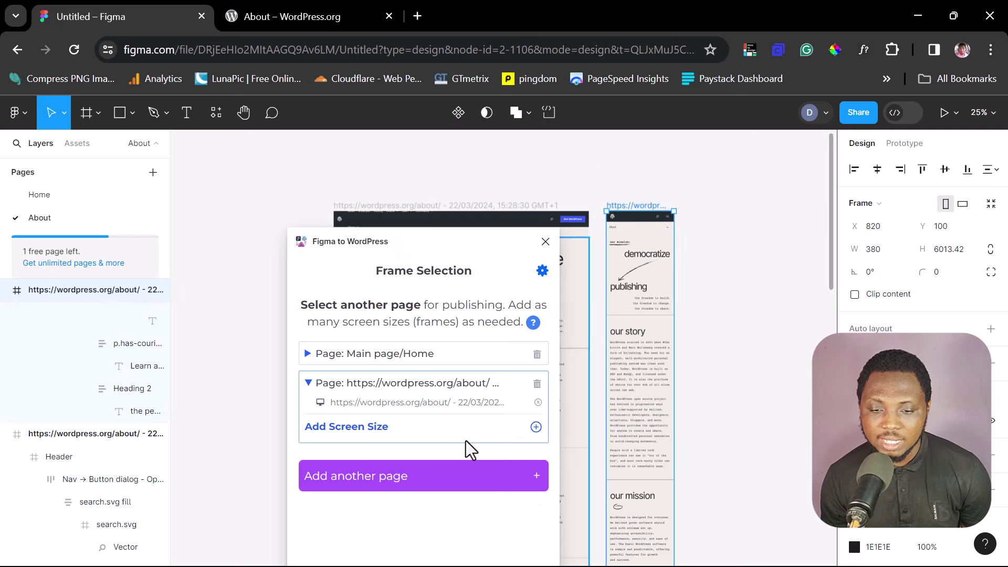
click(346, 431)
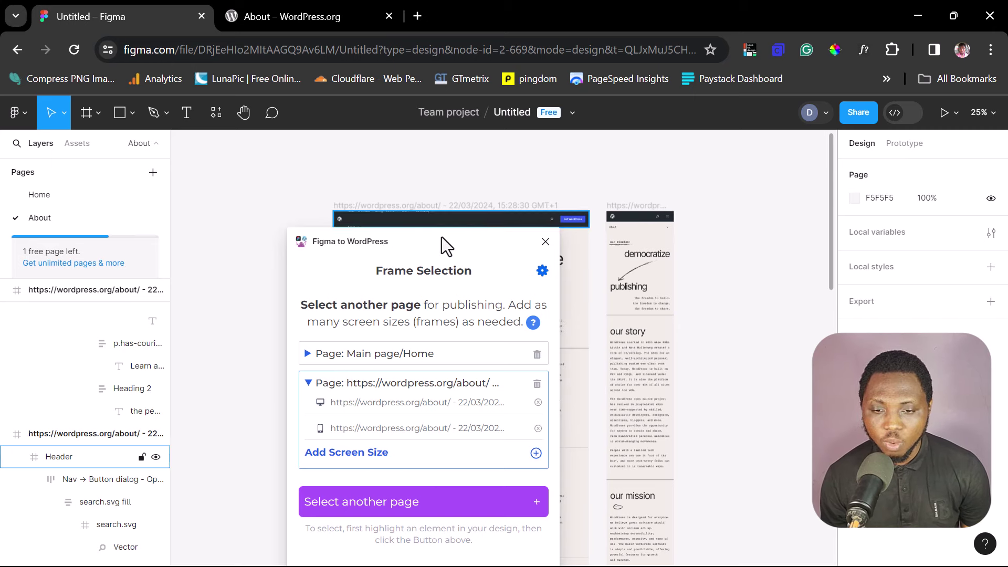
drag(424, 242, 551, 135)
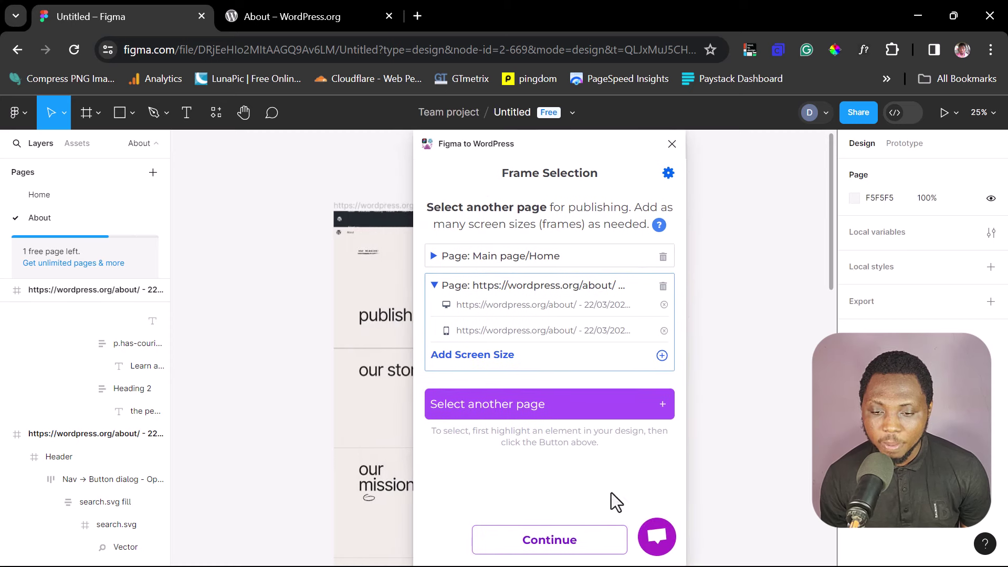
Step: Build the WordPress site from the Home and About pages and open its preview in the browser
click(550, 543)
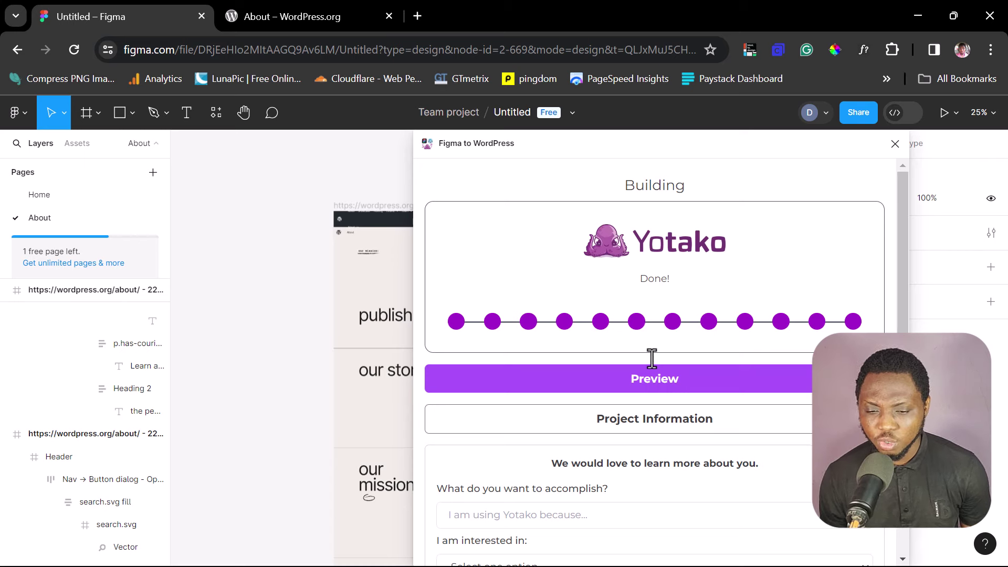
scroll(656, 367, down, 3)
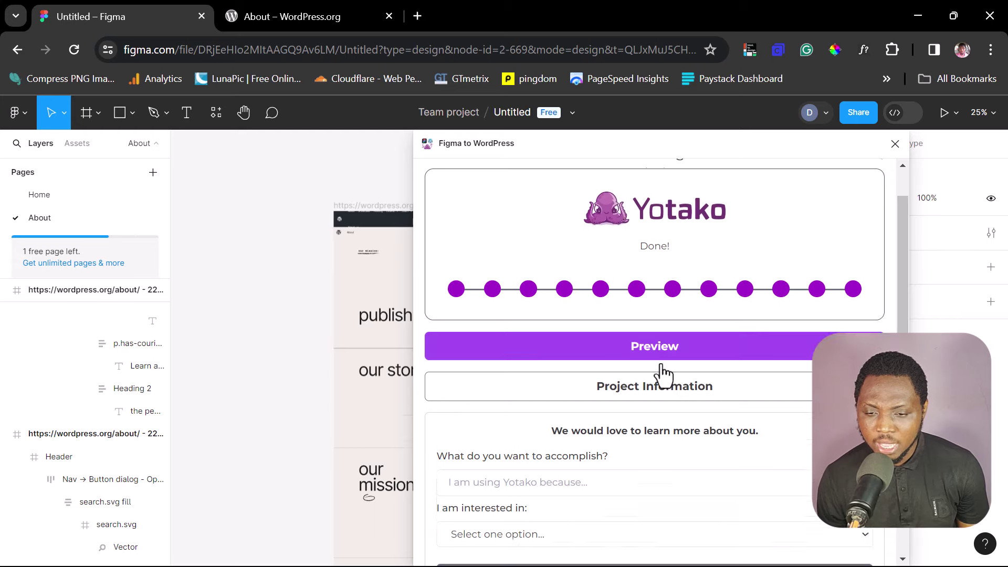
scroll(662, 376, up, 2)
scroll(662, 370, down, 2)
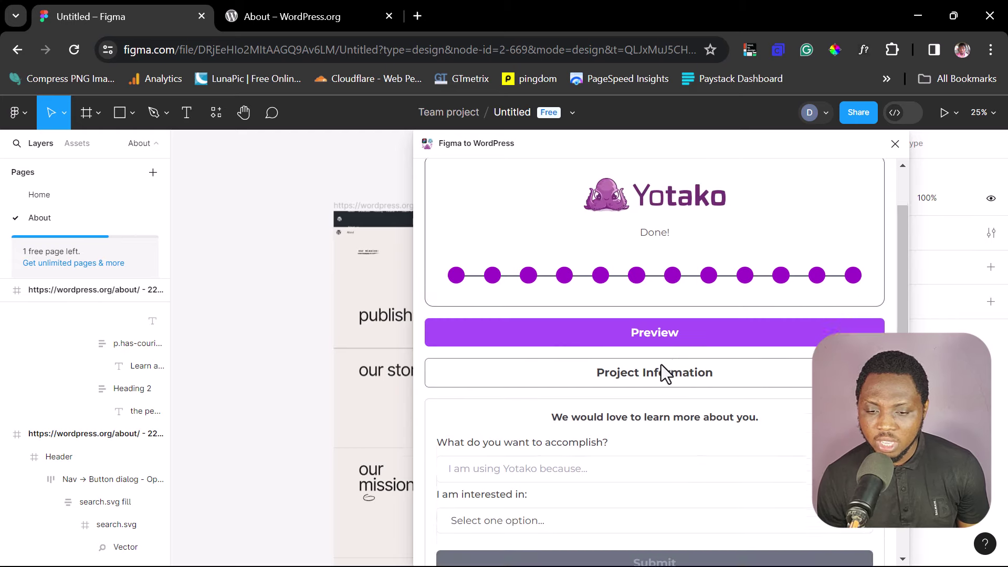
scroll(661, 370, up, 3)
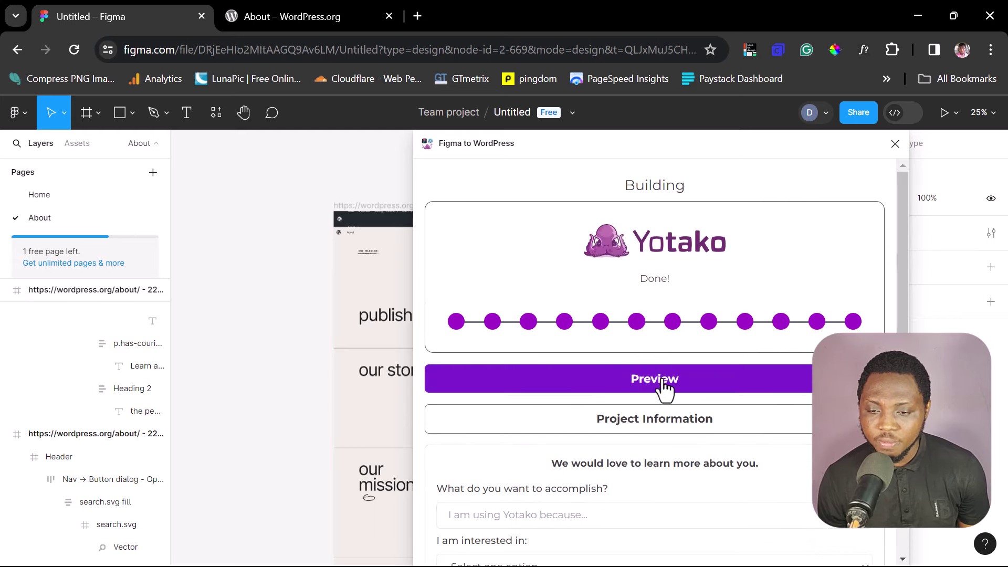
click(662, 377)
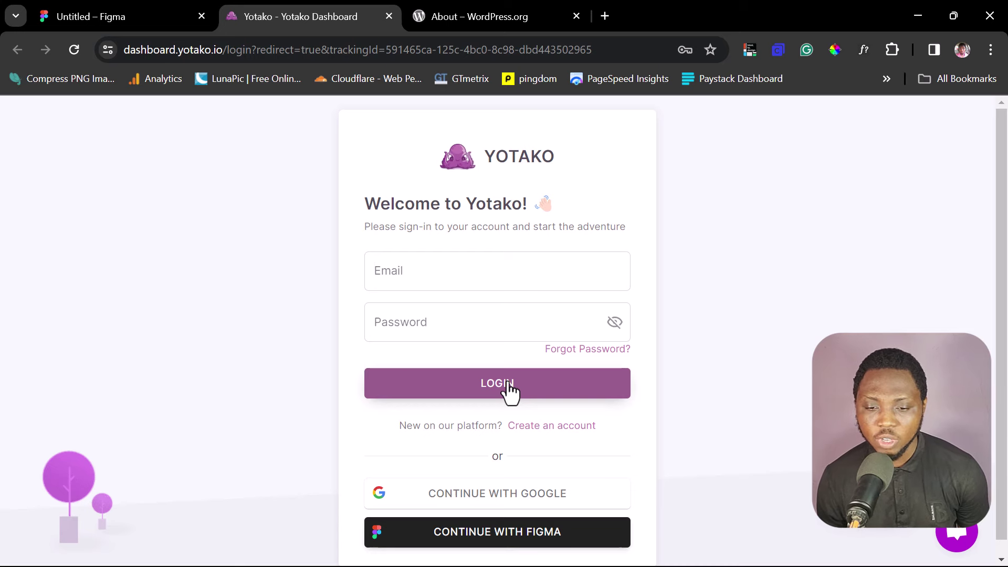
Step: Sign up for a new Yotako account with name, e-mail and password, agreeing to the terms
click(455, 277)
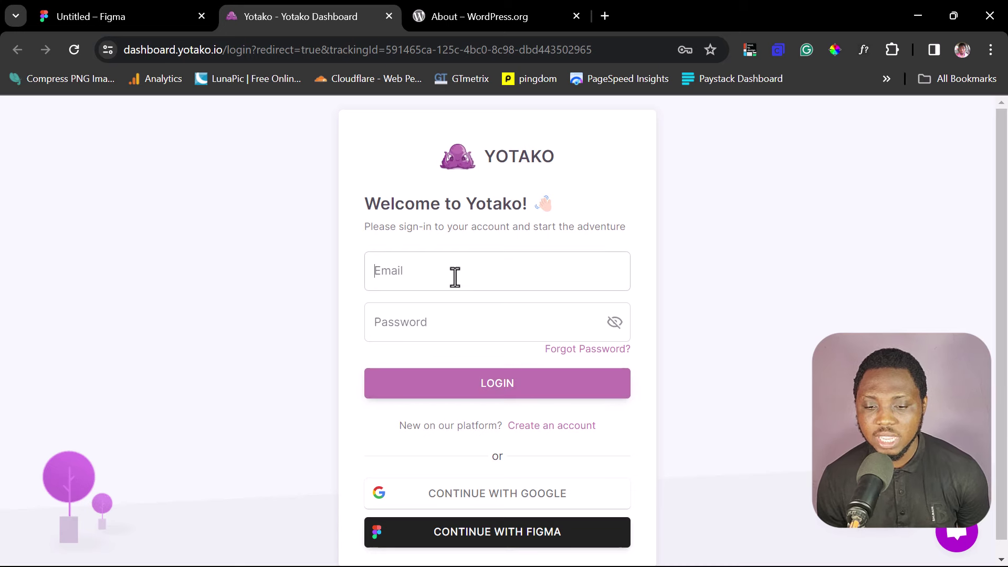
click(577, 427)
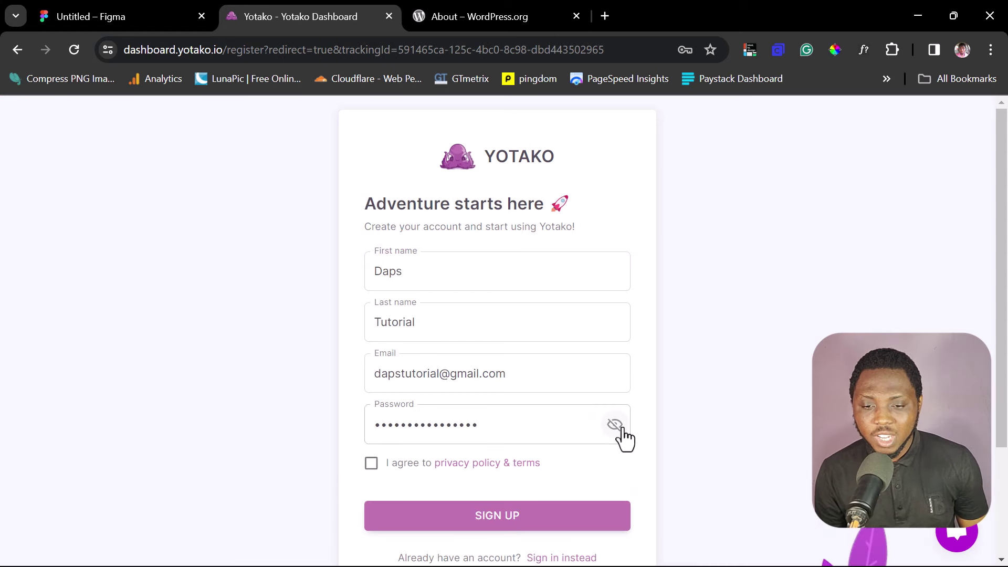
click(368, 465)
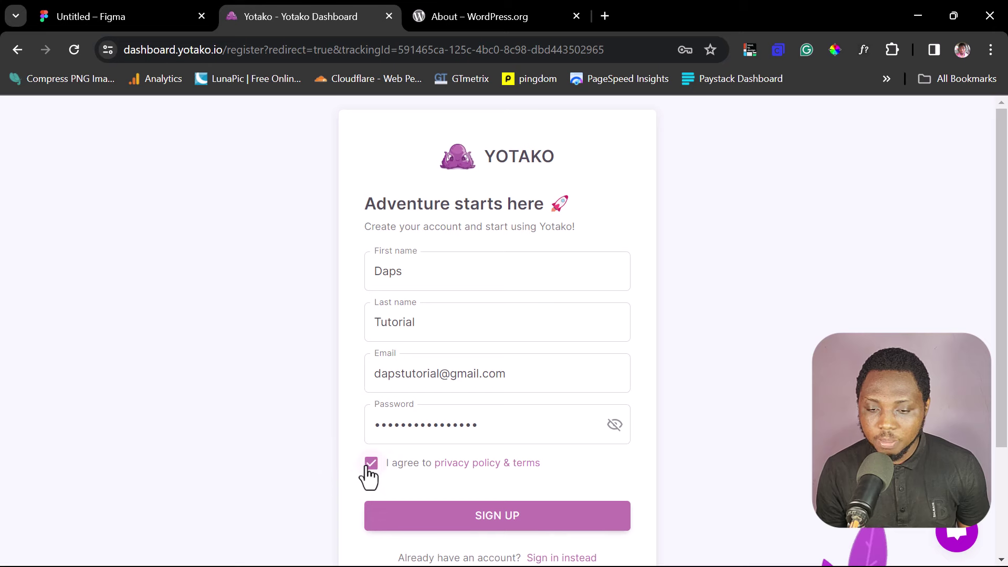
click(531, 520)
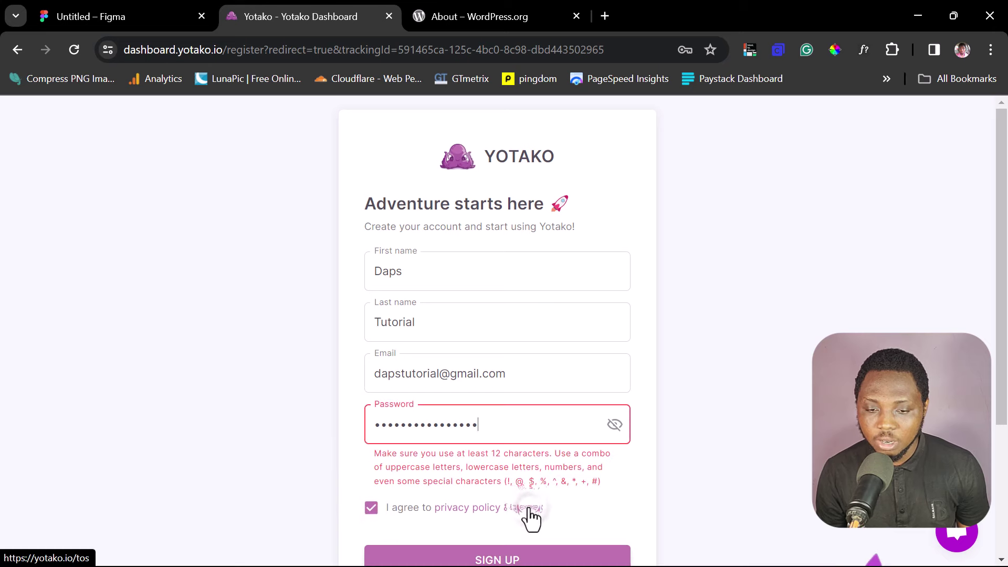
click(613, 424)
click(502, 517)
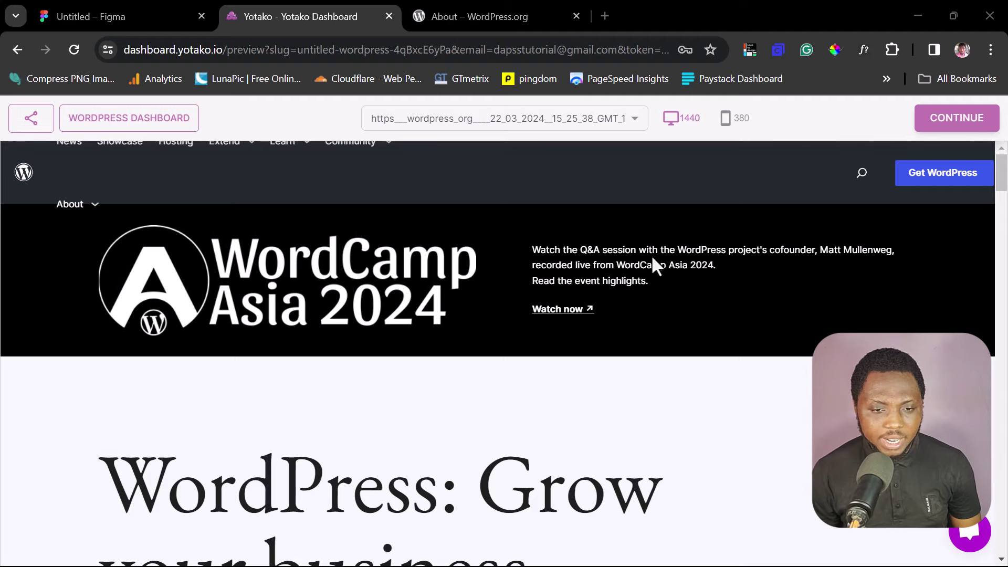
Step: Scroll through the converted wordpress.org Home page at the 1440 desktop width
scroll(596, 223, down, 20)
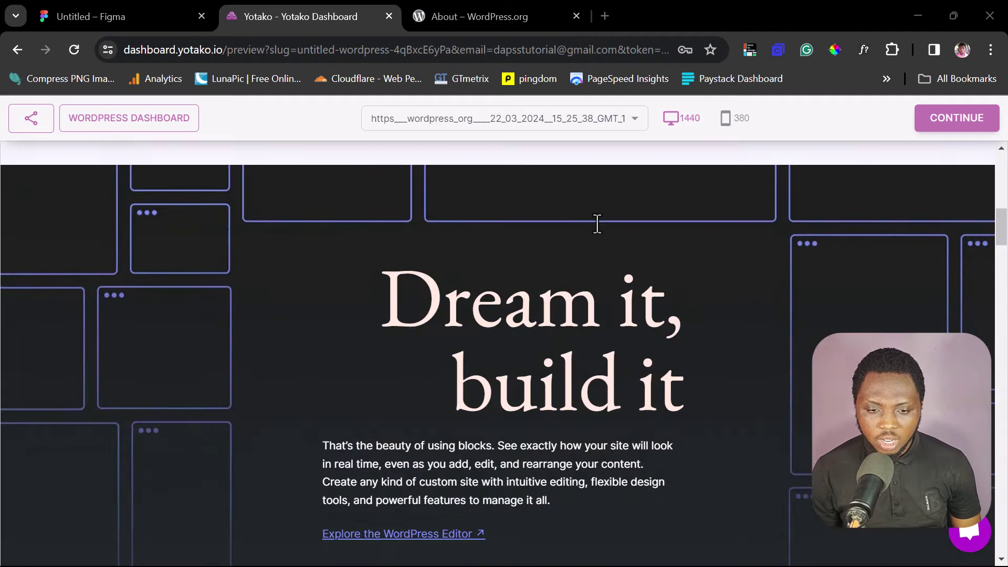
scroll(598, 223, down, 20)
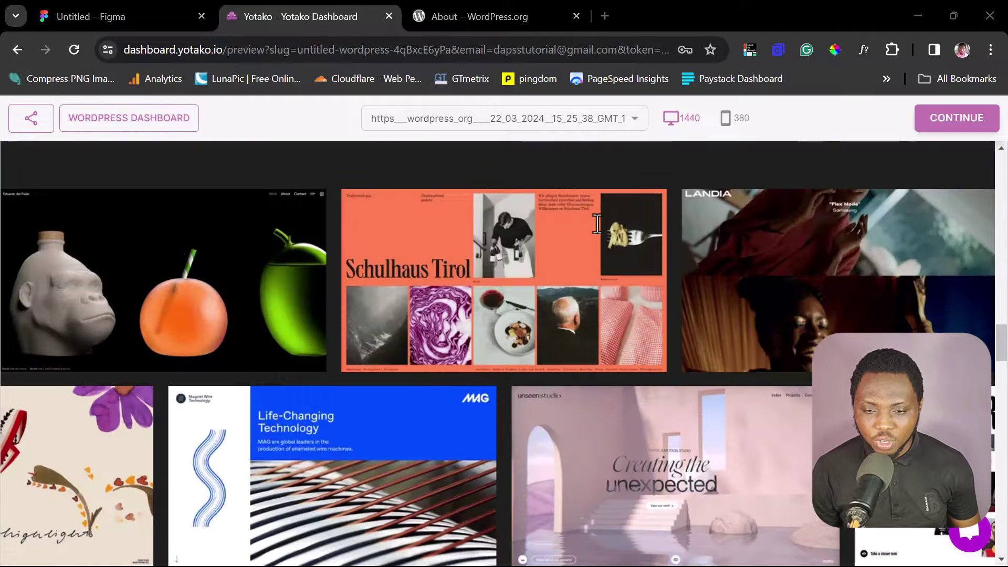
scroll(598, 223, down, 8)
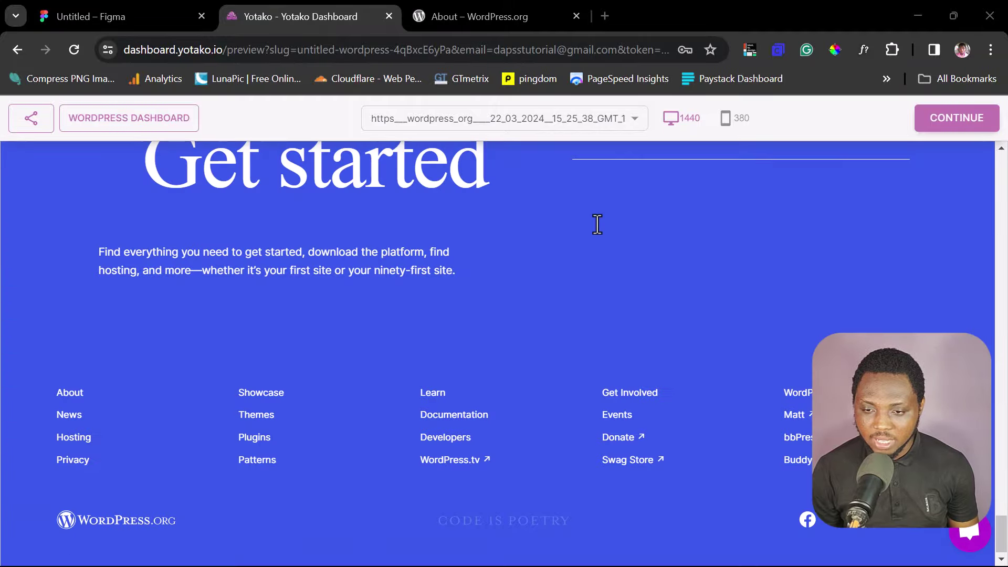
scroll(597, 223, up, 15)
scroll(597, 223, up, 15)
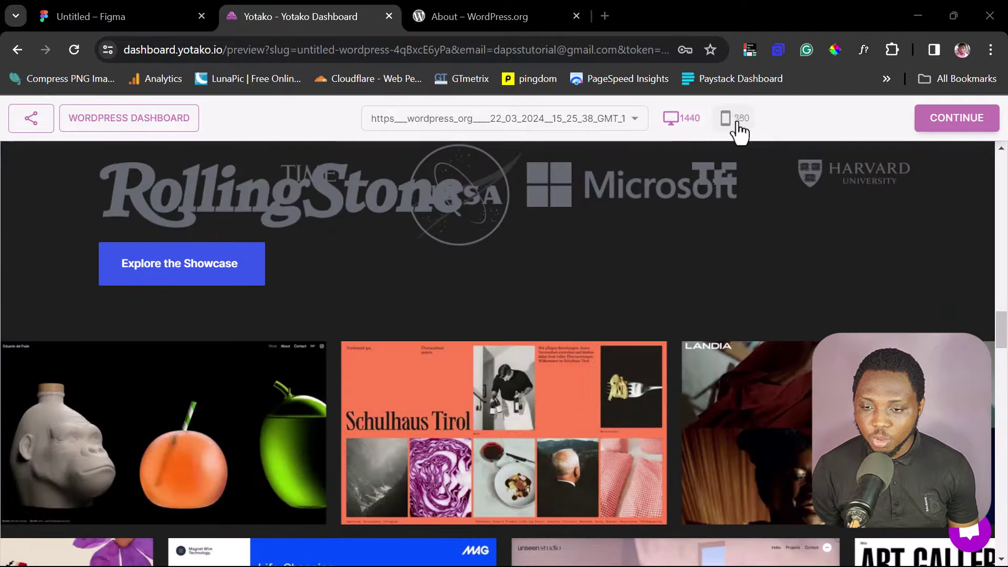
Step: Switch the preview to the 380 mobile size and scroll through the mobile Home layout
click(739, 129)
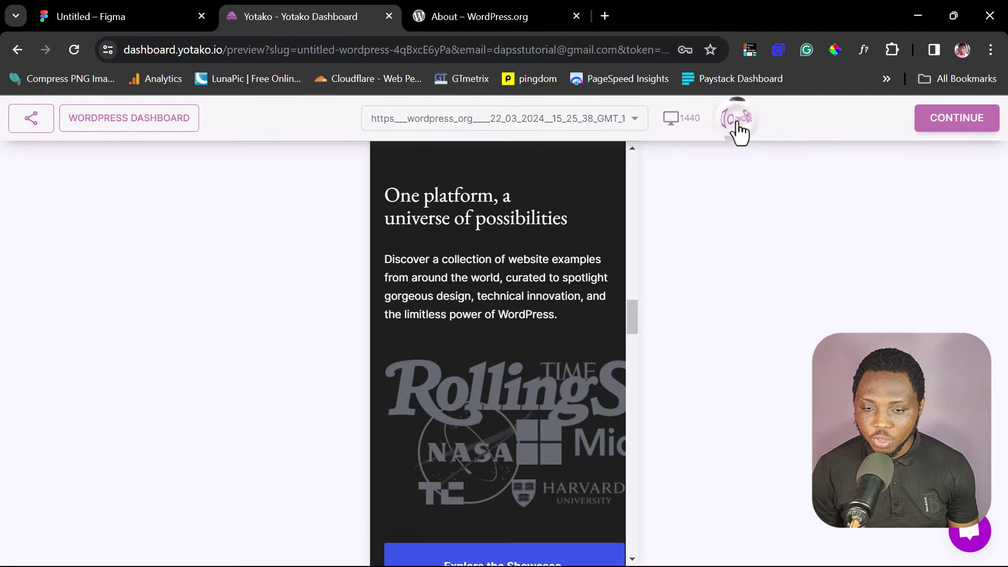
scroll(524, 299, up, 10)
scroll(520, 296, up, 10)
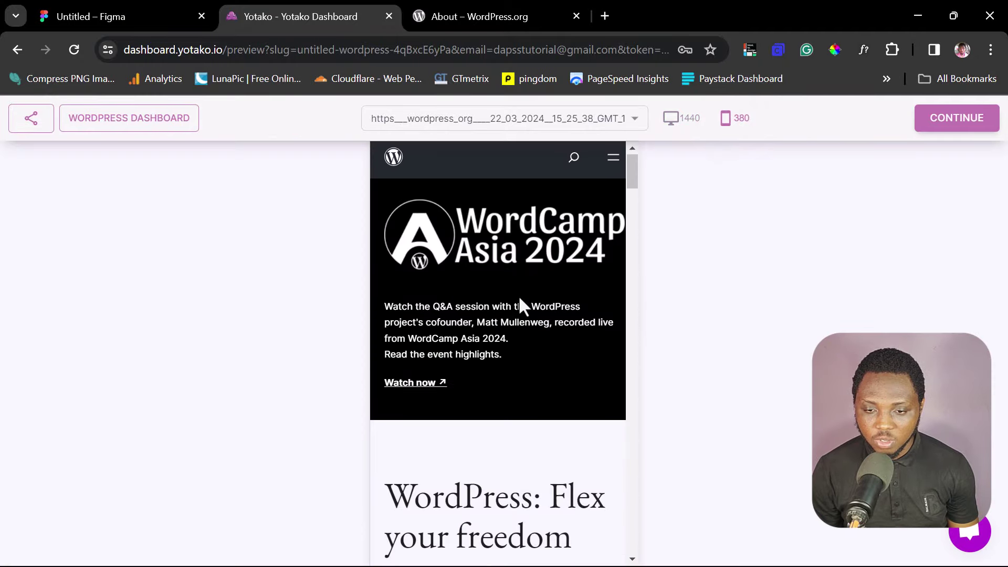
scroll(518, 295, down, 12)
scroll(518, 294, down, 20)
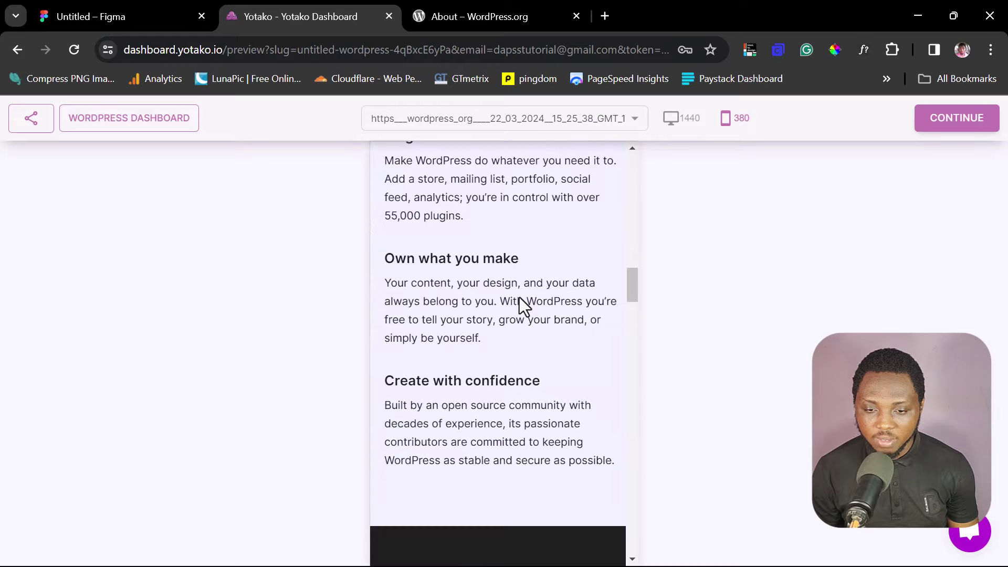
scroll(518, 295, down, 10)
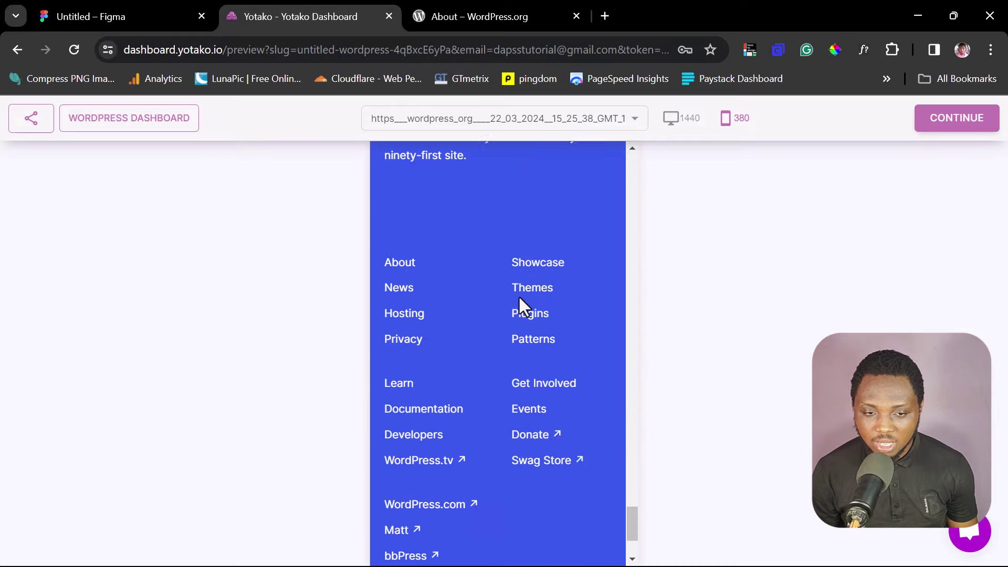
scroll(518, 295, up, 12)
scroll(518, 295, up, 15)
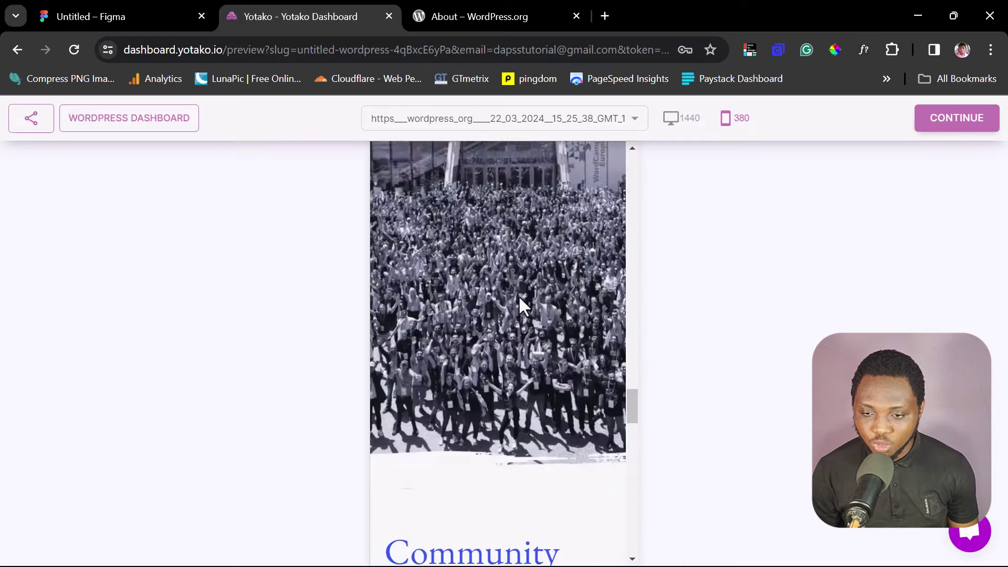
Step: Load the wordpress_org_about capture and scroll through the About page at 1440 px
click(633, 120)
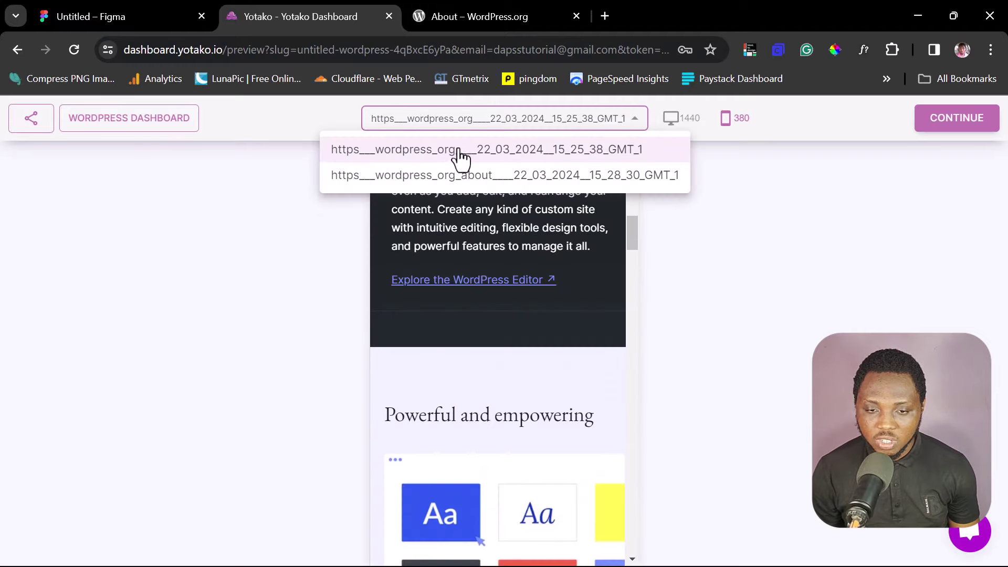
click(508, 176)
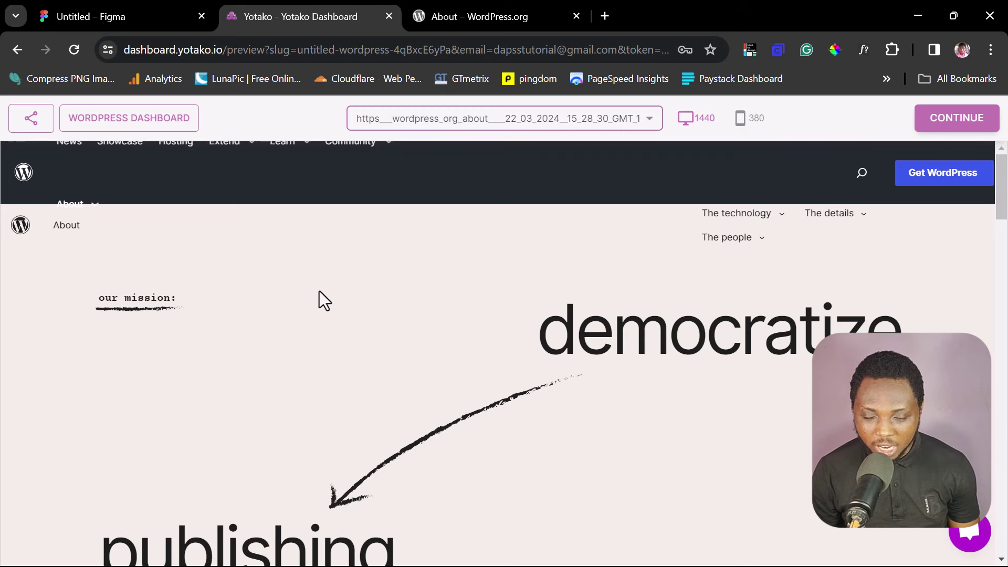
scroll(465, 322, down, 10)
scroll(465, 322, down, 15)
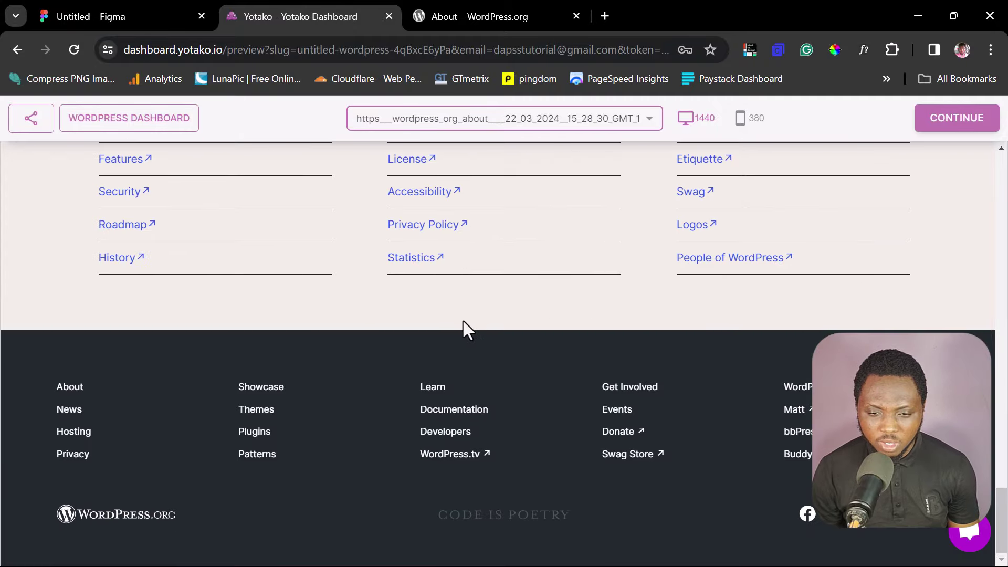
scroll(462, 320, up, 20)
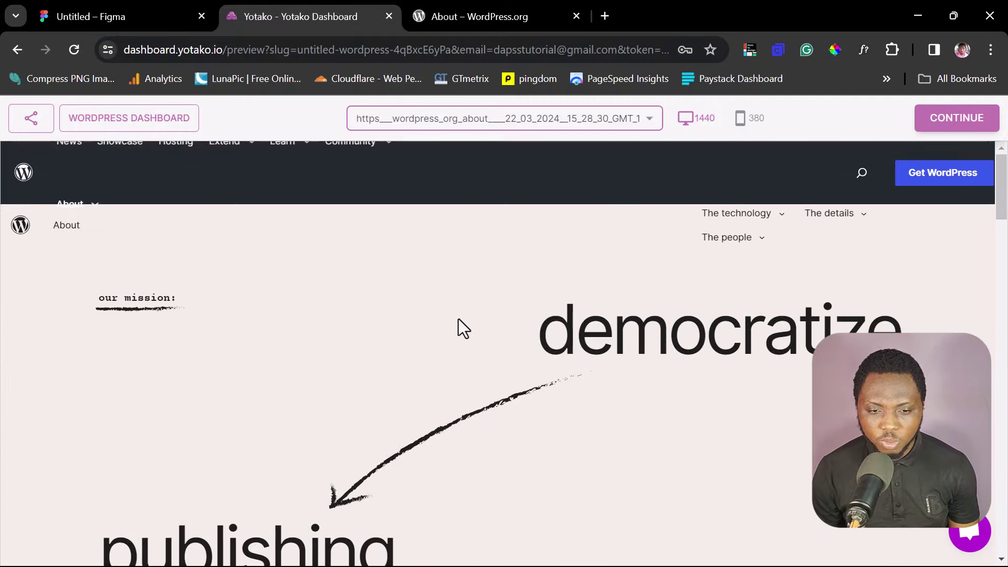
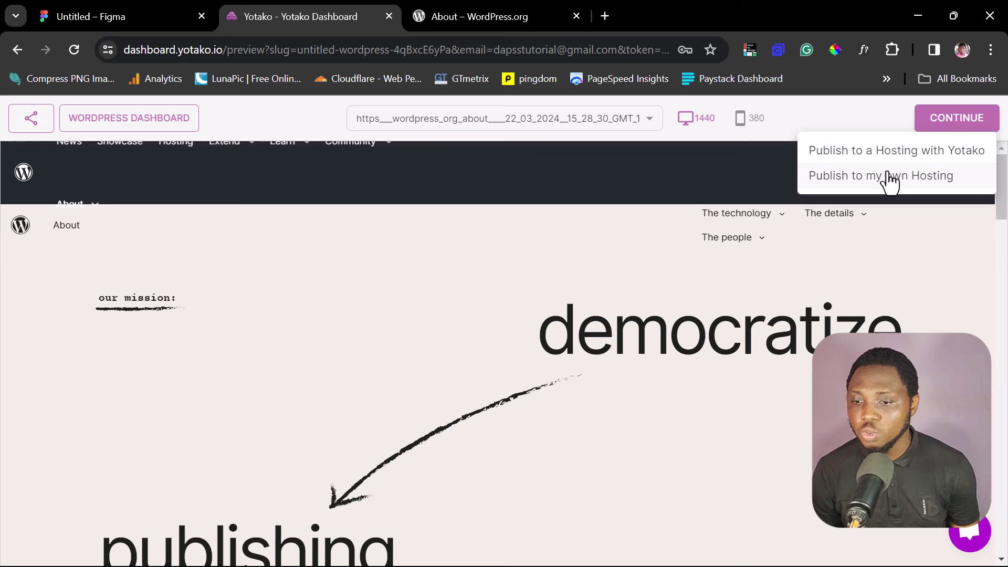
Step: Pick 'Publish to my own Hosting' and buy the $19.9 Single Download plan
click(897, 179)
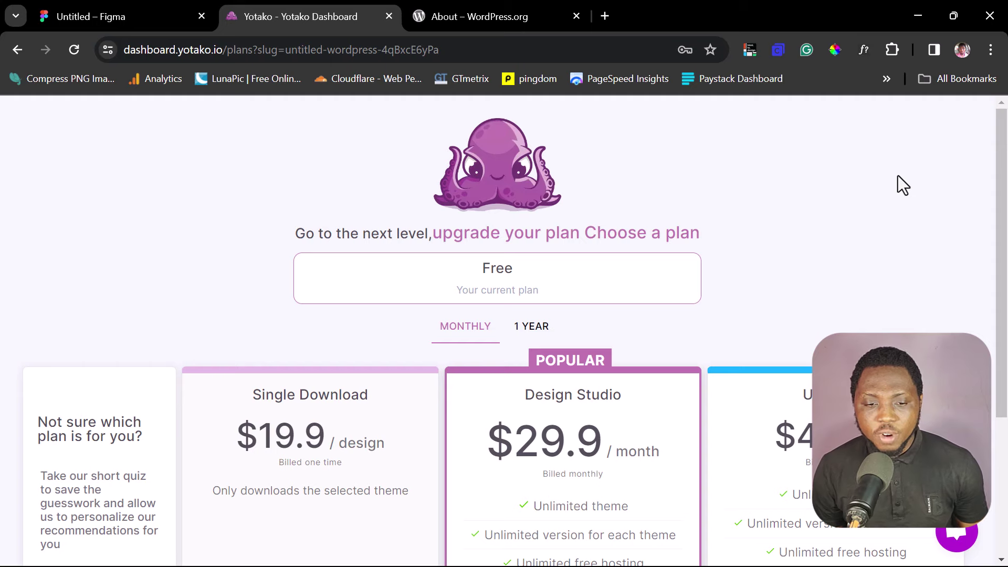
scroll(898, 175, down, 3)
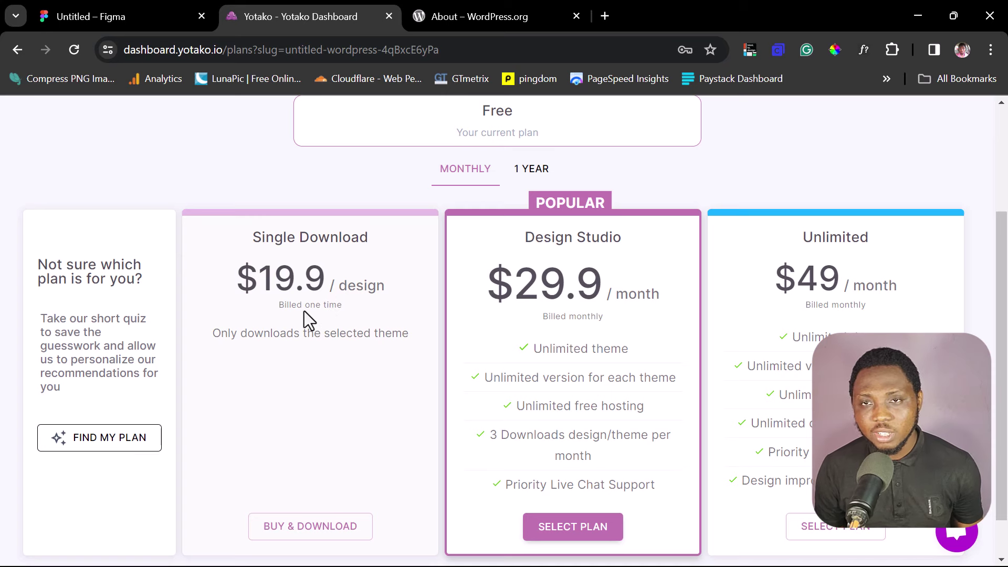
scroll(304, 310, down, 1)
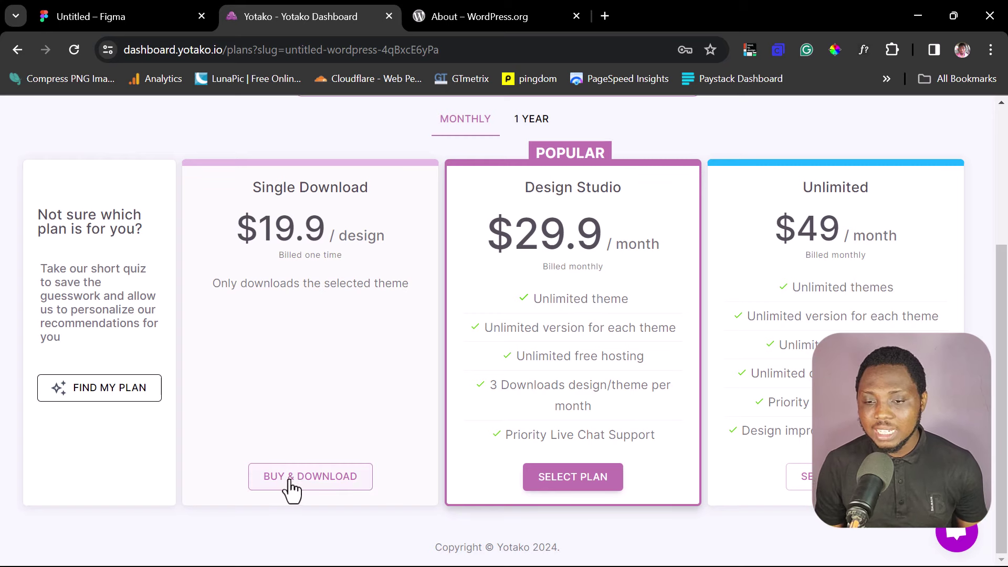
scroll(290, 481, up, 2)
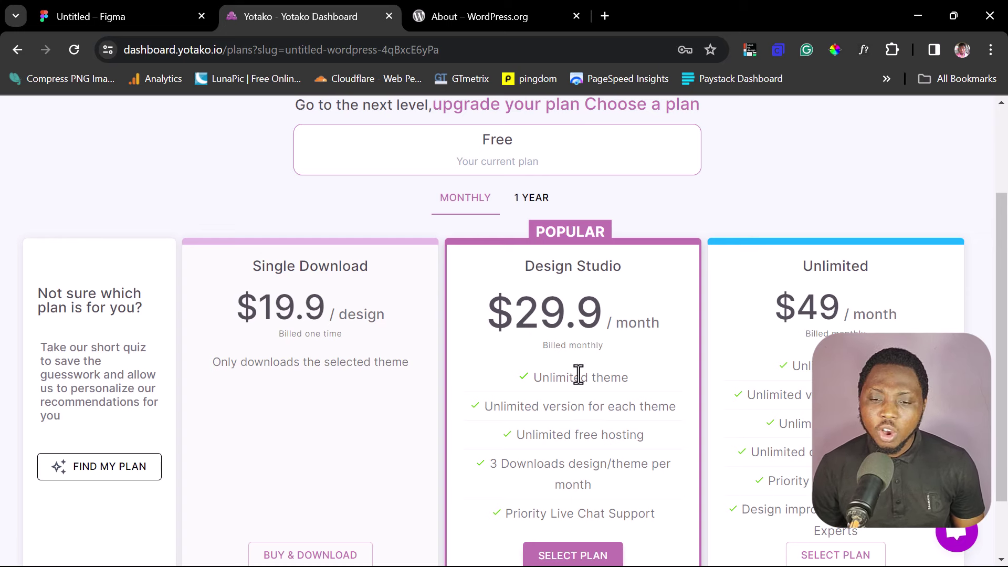
scroll(595, 384, down, 2)
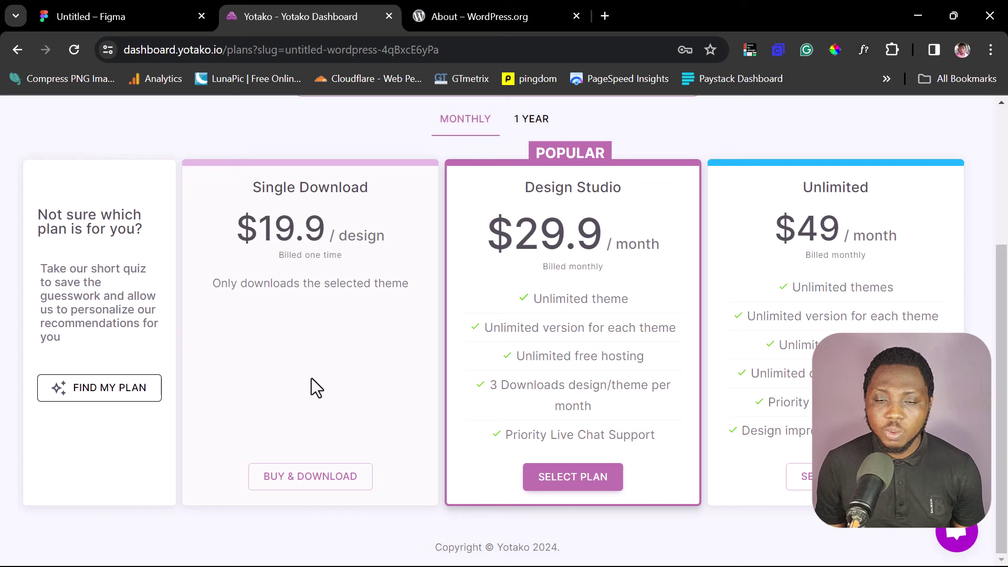
click(299, 477)
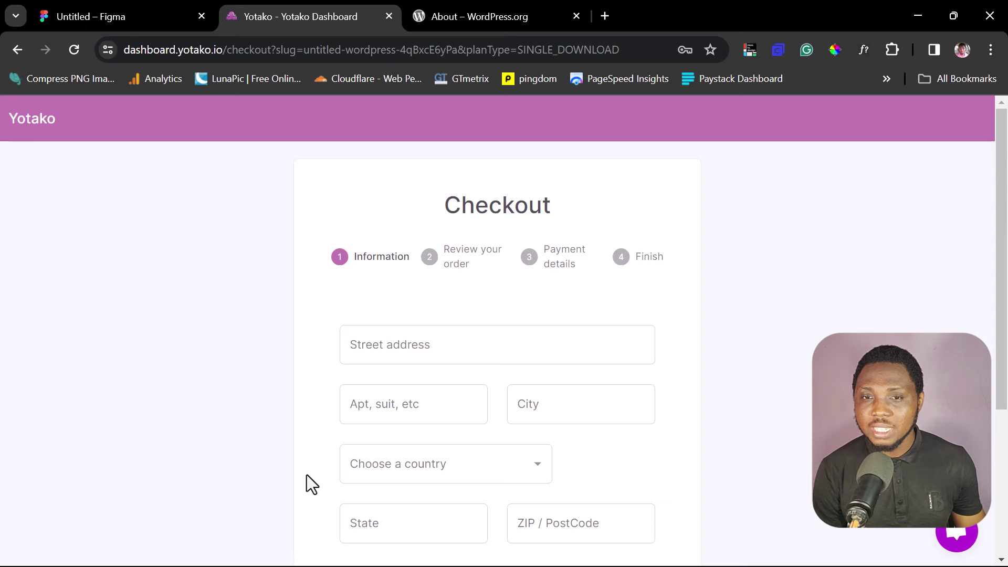
Step: Back out of checkout to the dashboard and open the untitled WordPress theme's details
click(18, 51)
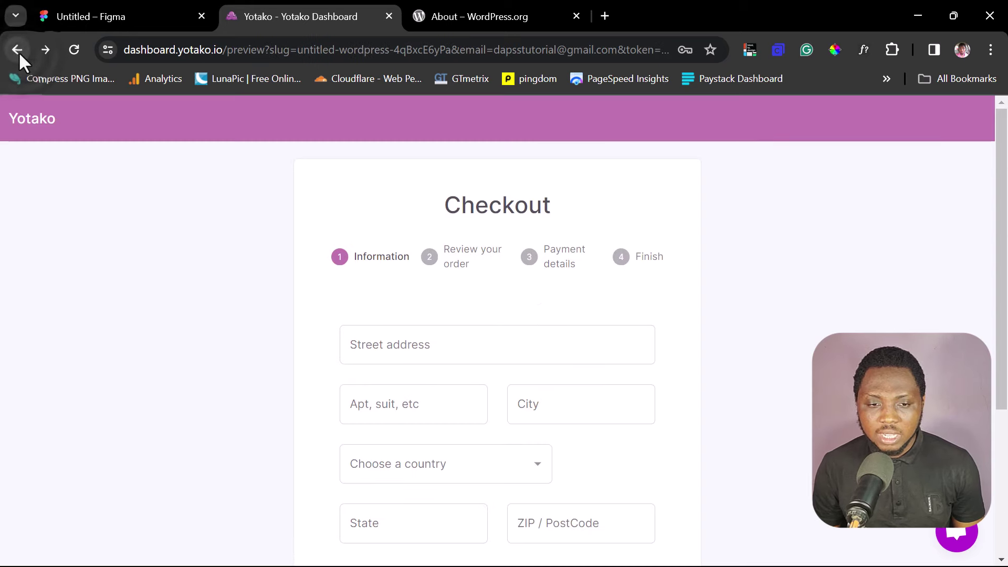
click(18, 52)
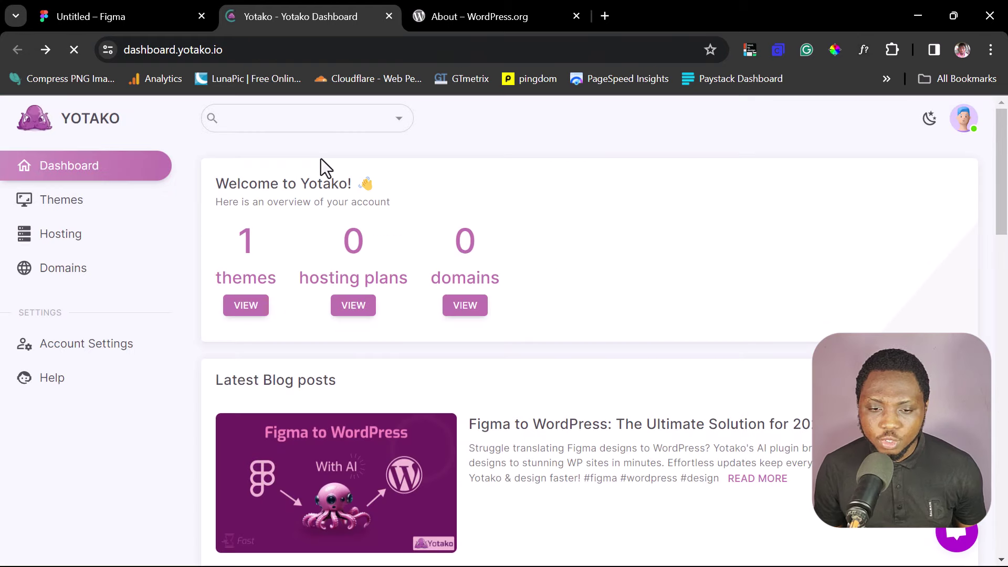
scroll(367, 189, down, 1)
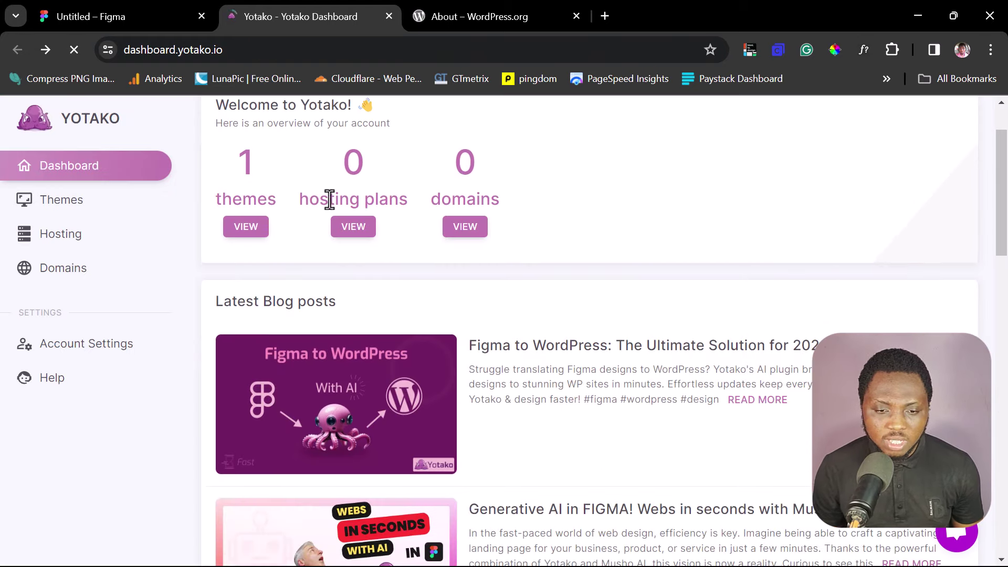
click(246, 230)
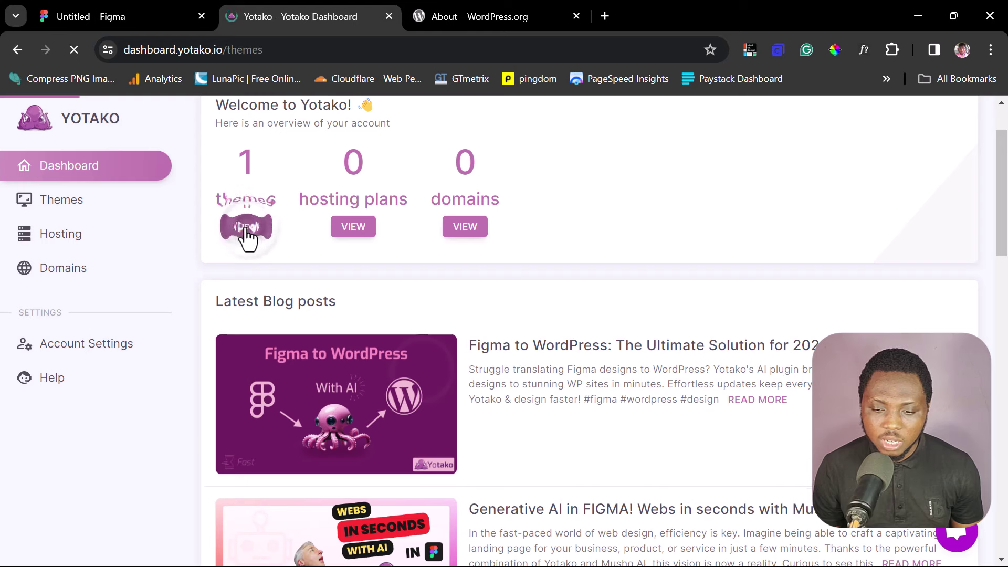
scroll(428, 285, down, 1)
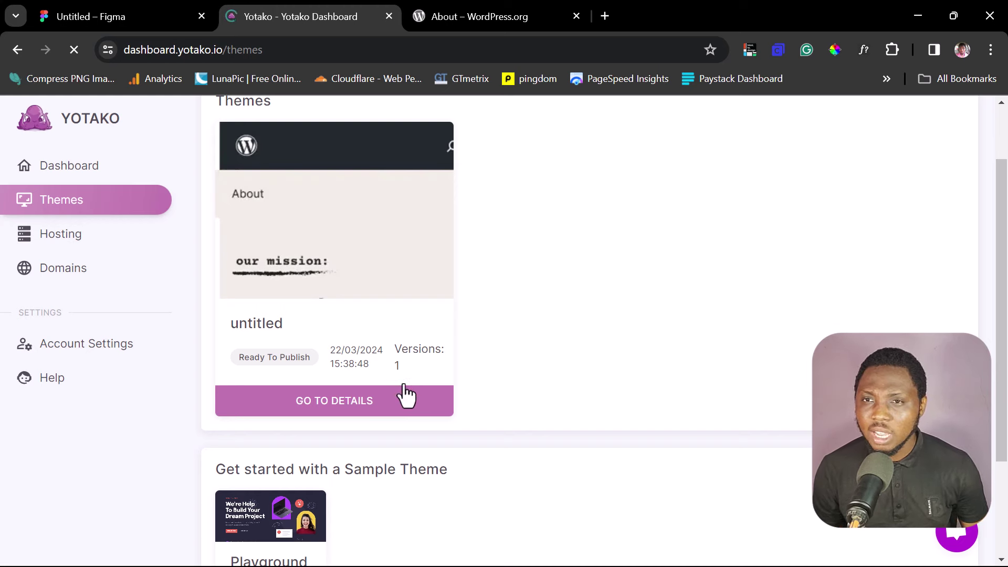
click(361, 404)
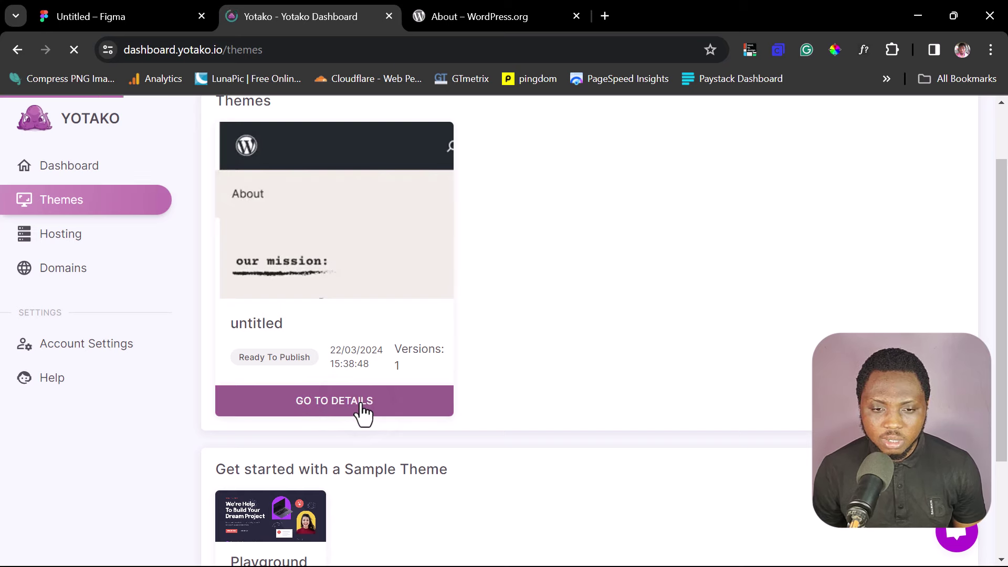
Step: Deploy the untitled theme with DEPLOY NOW under the Free hosting plan
scroll(470, 373, down, 2)
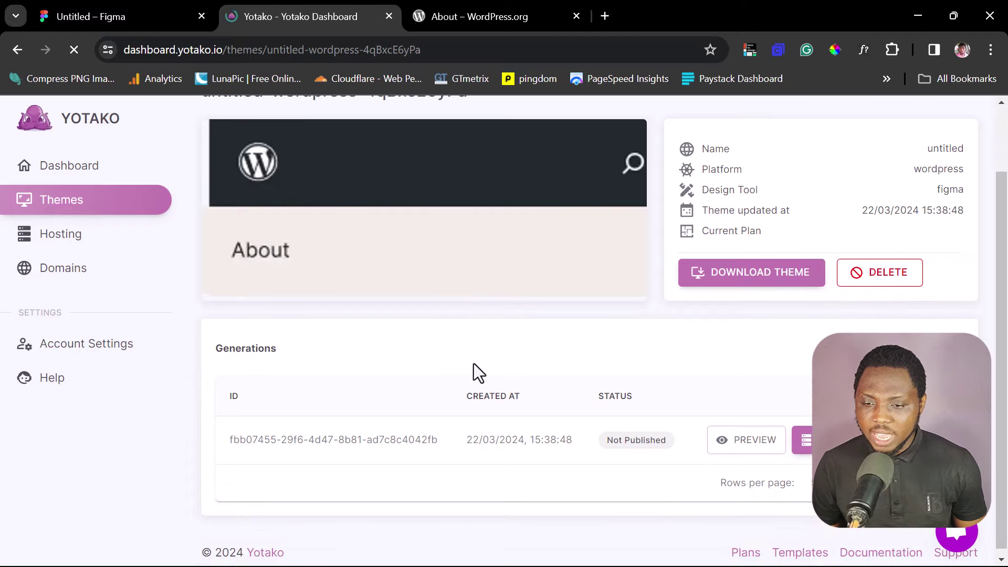
click(763, 282)
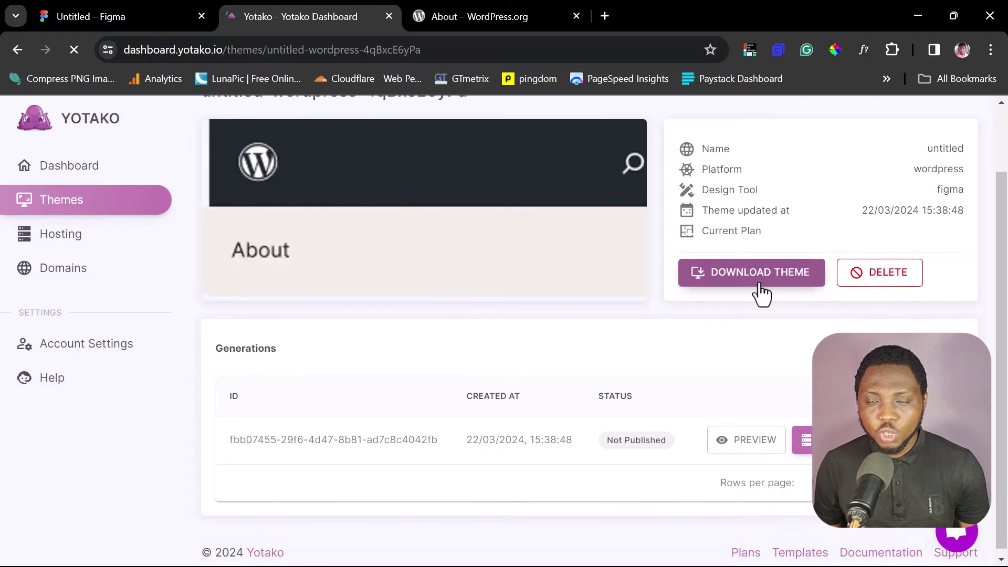
scroll(755, 292, down, 1)
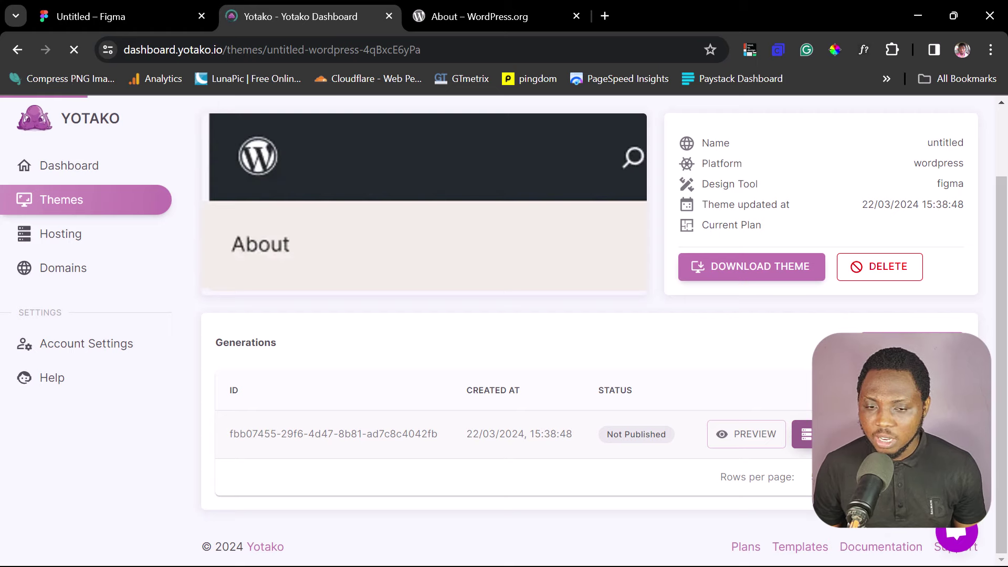
scroll(782, 288, down, 2)
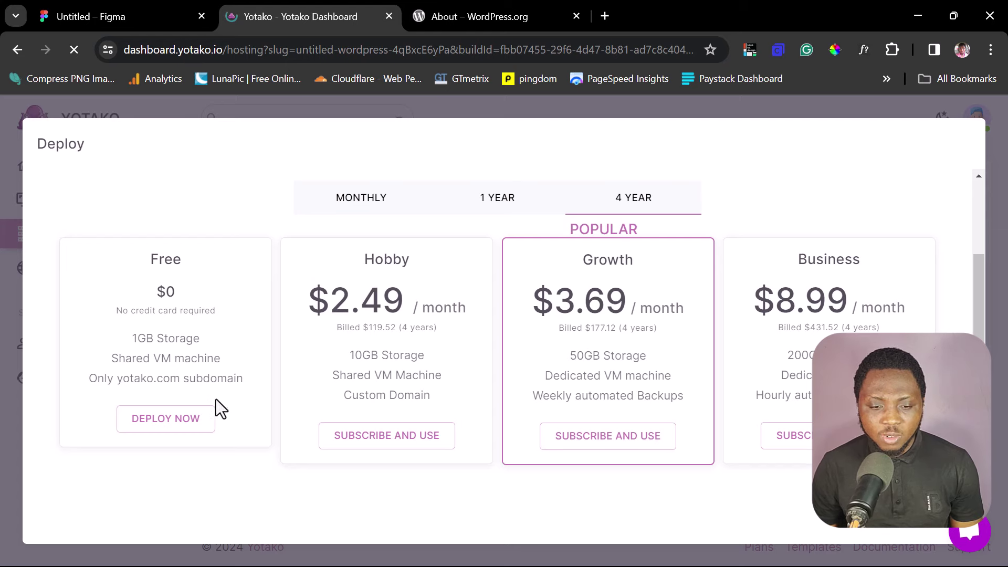
click(156, 424)
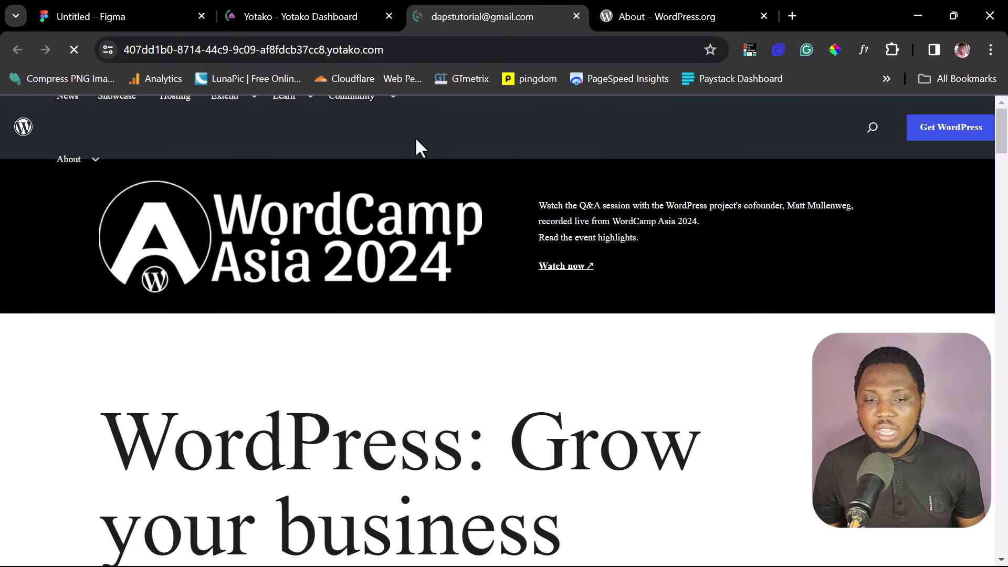
Step: From Hosting information on the Yotako Dashboard tab, launch the site's WordPress Dashboard
scroll(675, 255, down, 15)
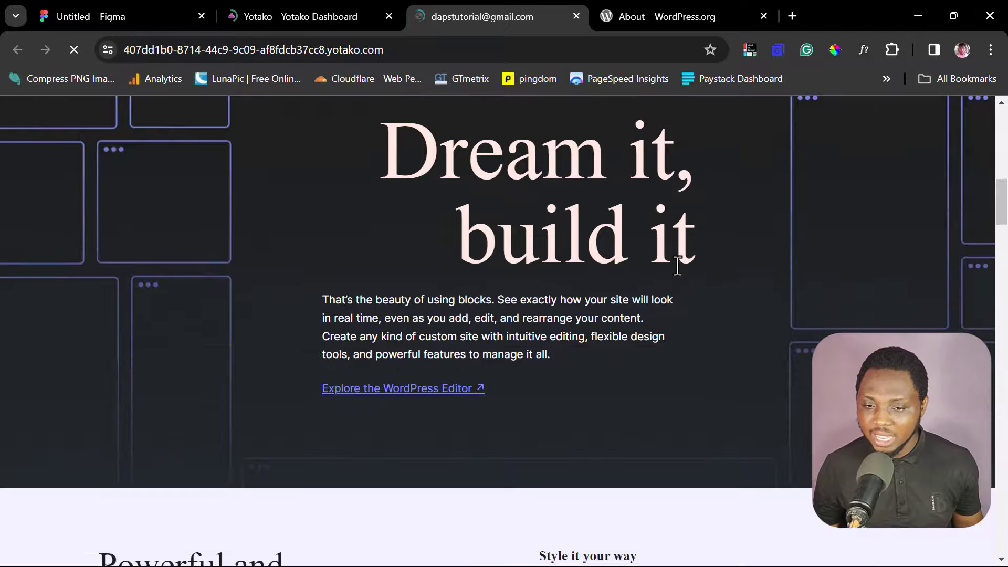
scroll(672, 262, down, 12)
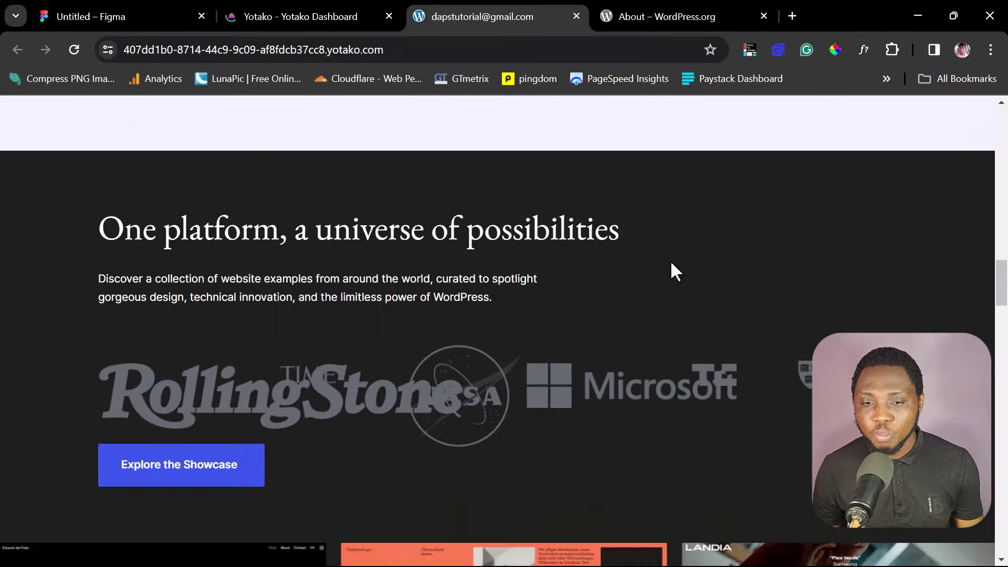
scroll(669, 259, up, 3)
scroll(661, 252, up, 20)
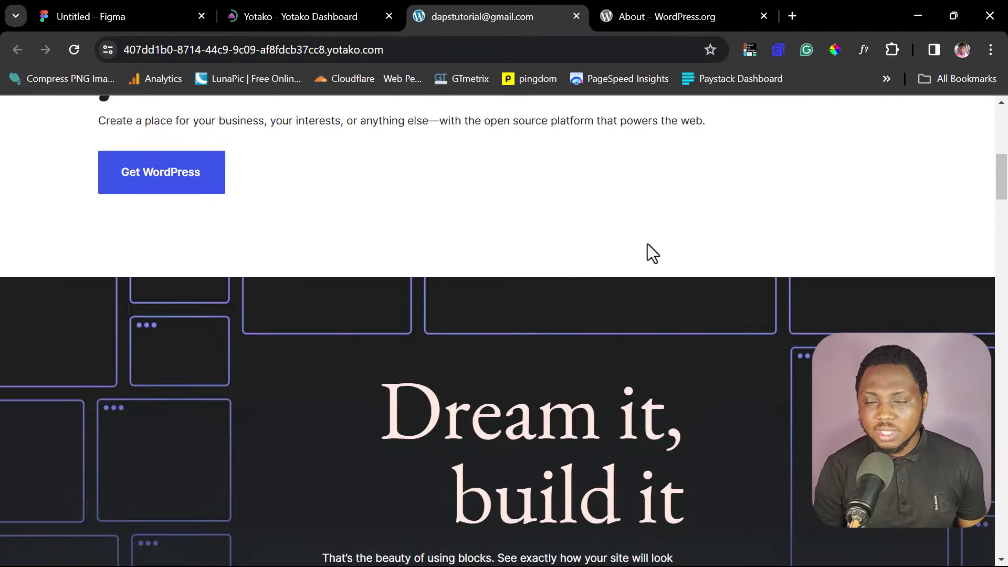
scroll(648, 244, up, 7)
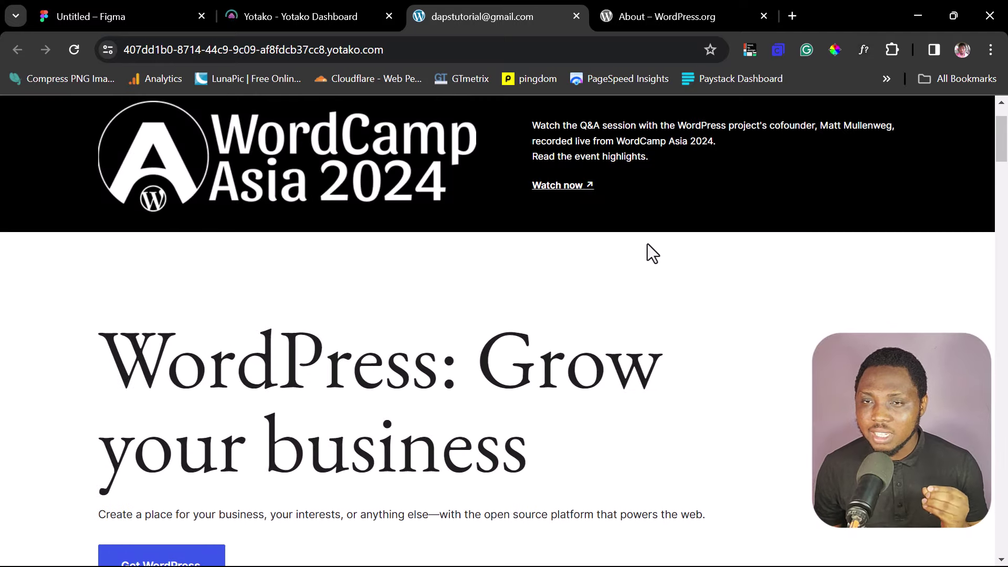
click(313, 14)
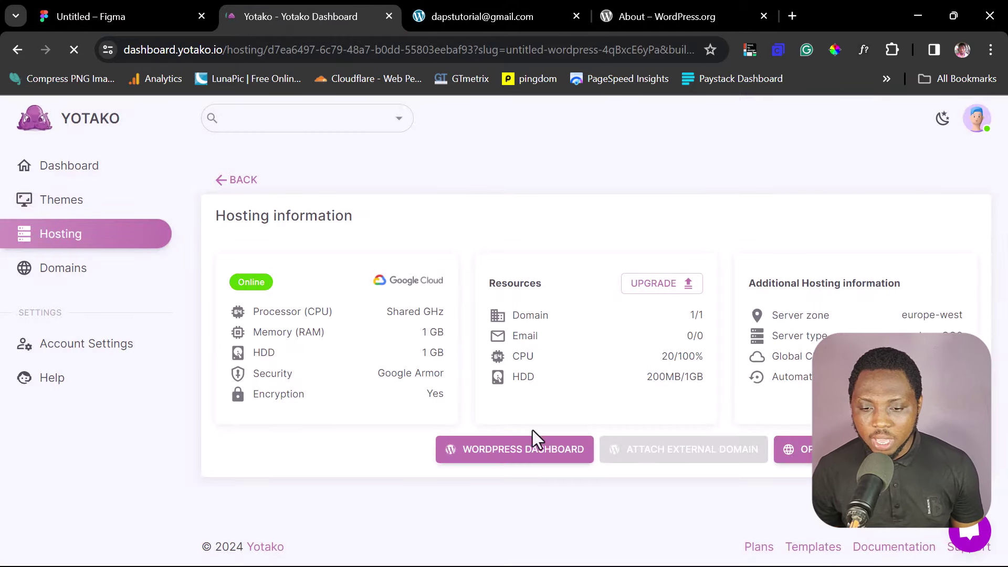
click(513, 452)
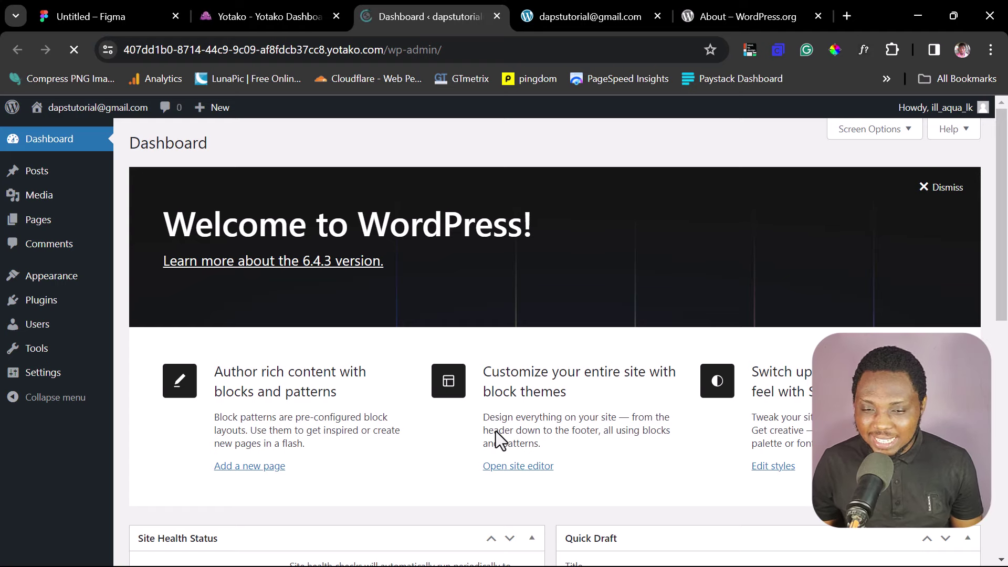
Step: Open the Front Page from Pages > All Pages in the block editor in a new tab
scroll(386, 373, down, 10)
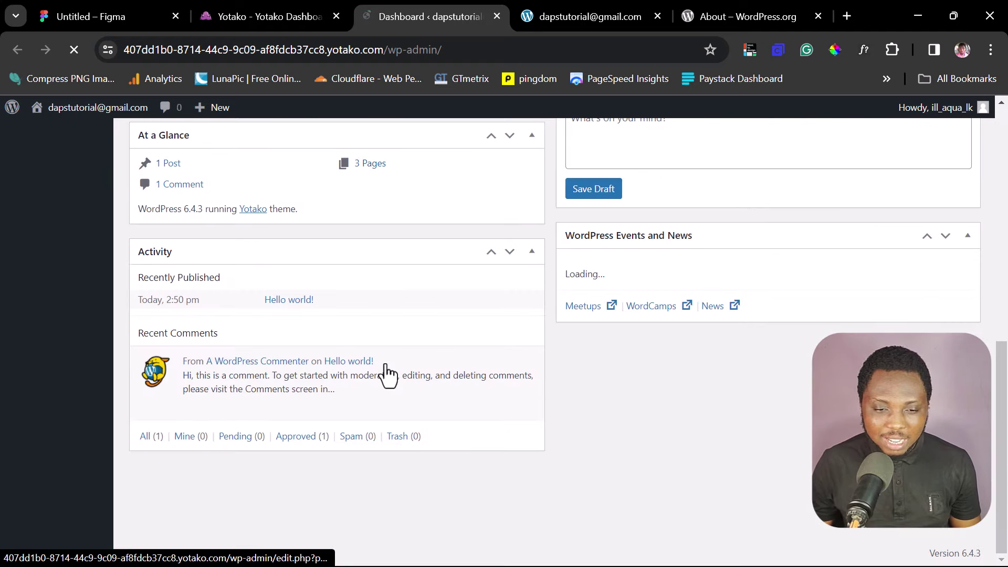
scroll(386, 363, up, 10)
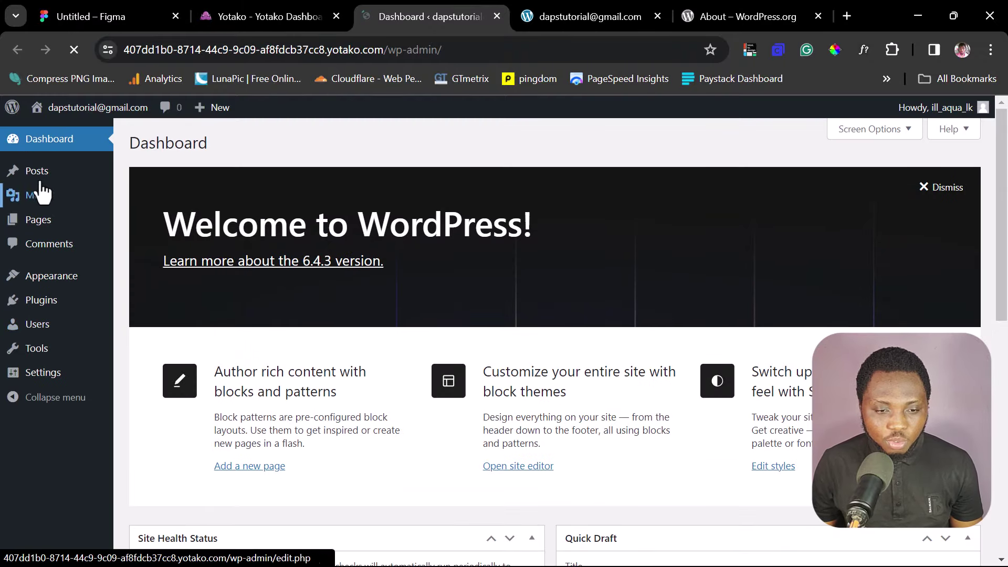
mouse_move(40, 223)
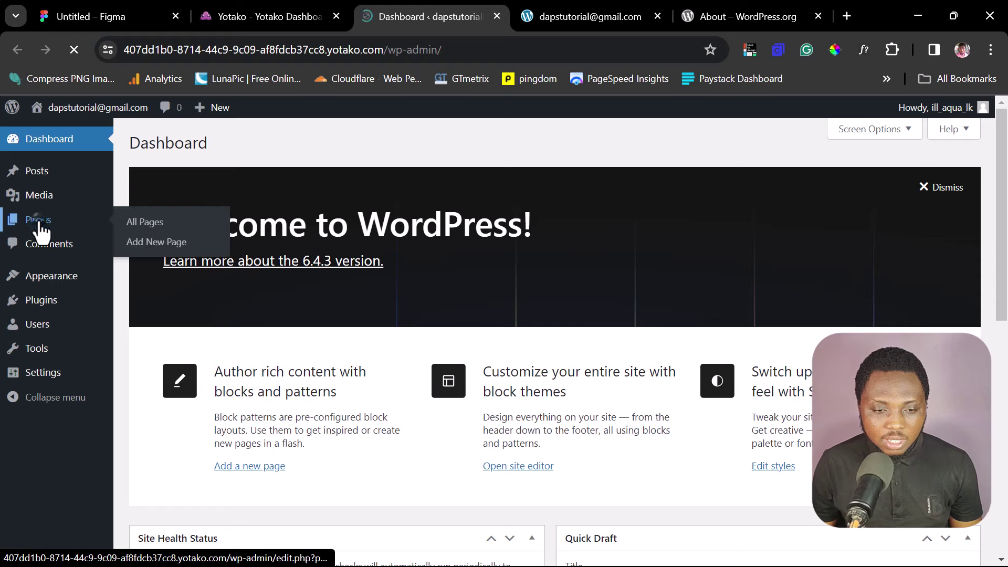
click(134, 227)
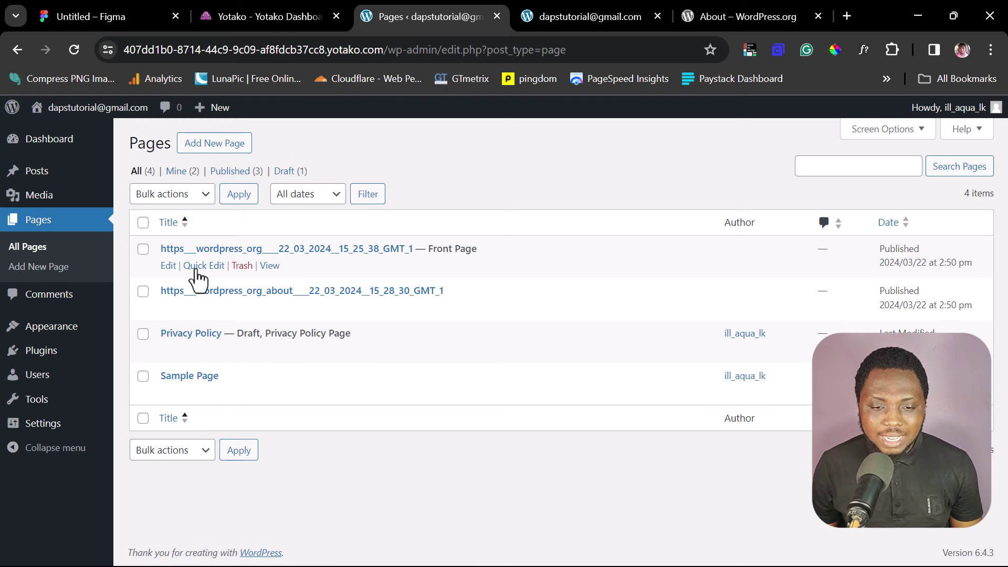
click(168, 267)
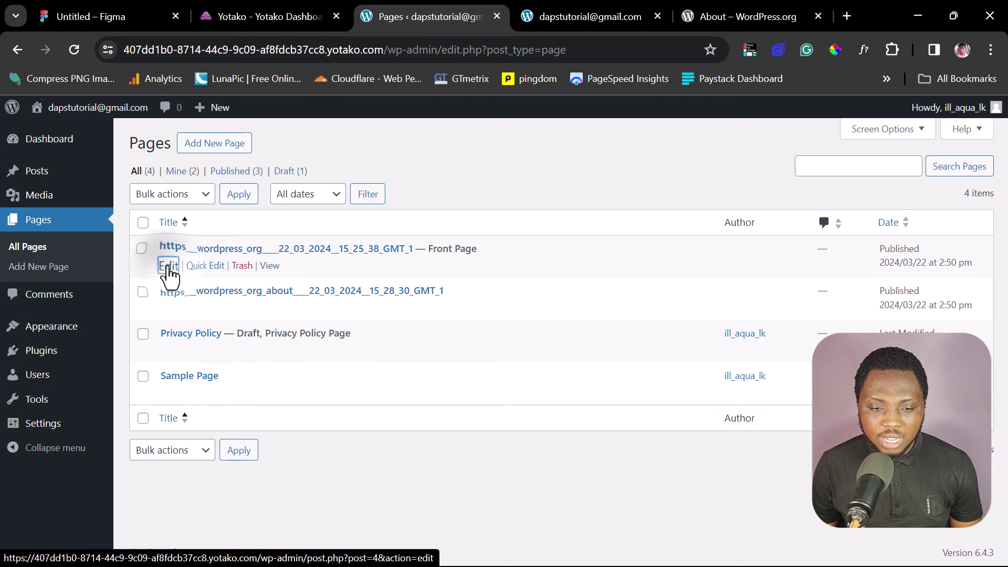
right_click(169, 266)
click(200, 286)
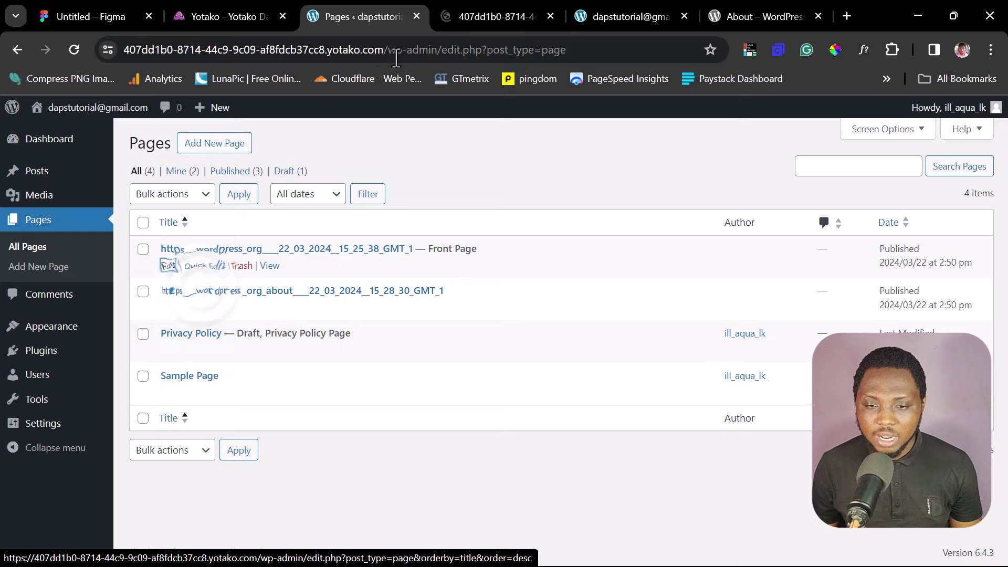
click(480, 16)
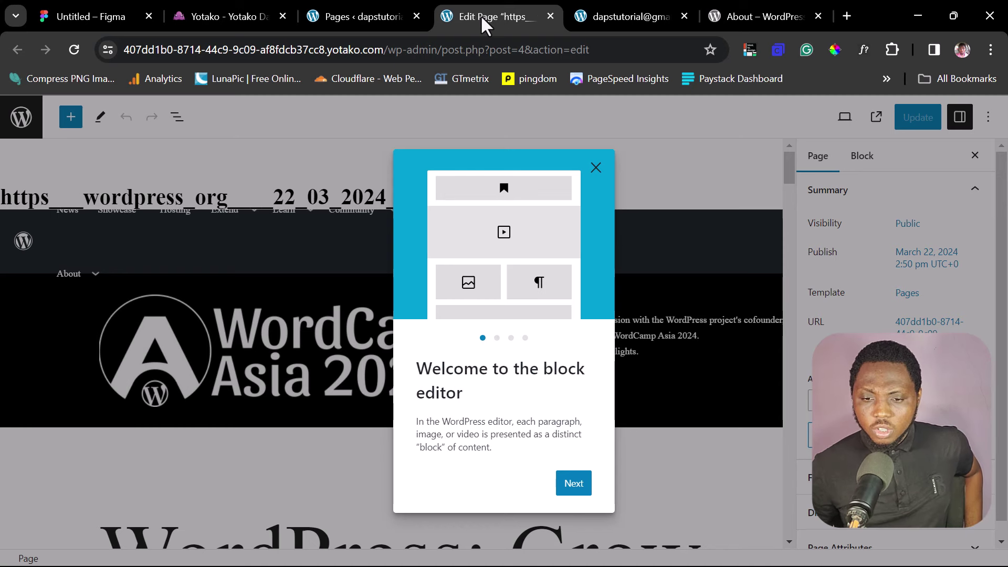
Step: Close the welcome guide and select the 'WordPress: Grow your business' heading and intro paragraph
click(596, 167)
scroll(621, 241, down, 2)
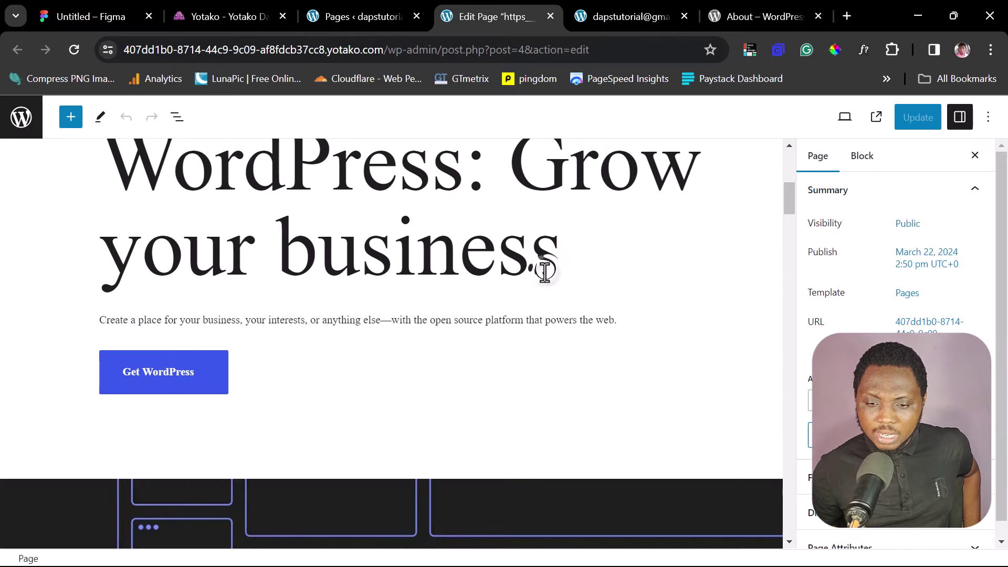
click(551, 265)
drag(557, 260, 169, 184)
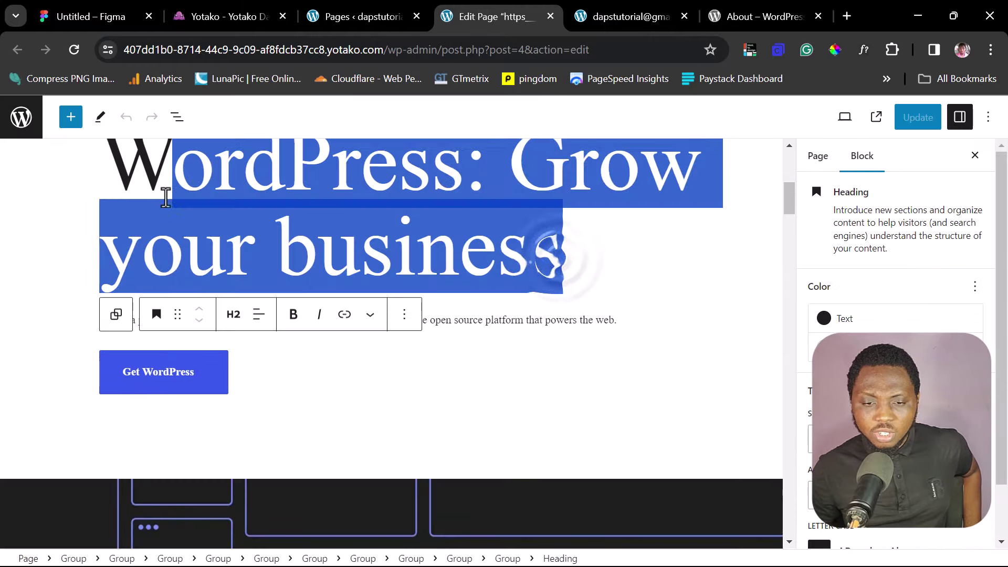
click(578, 322)
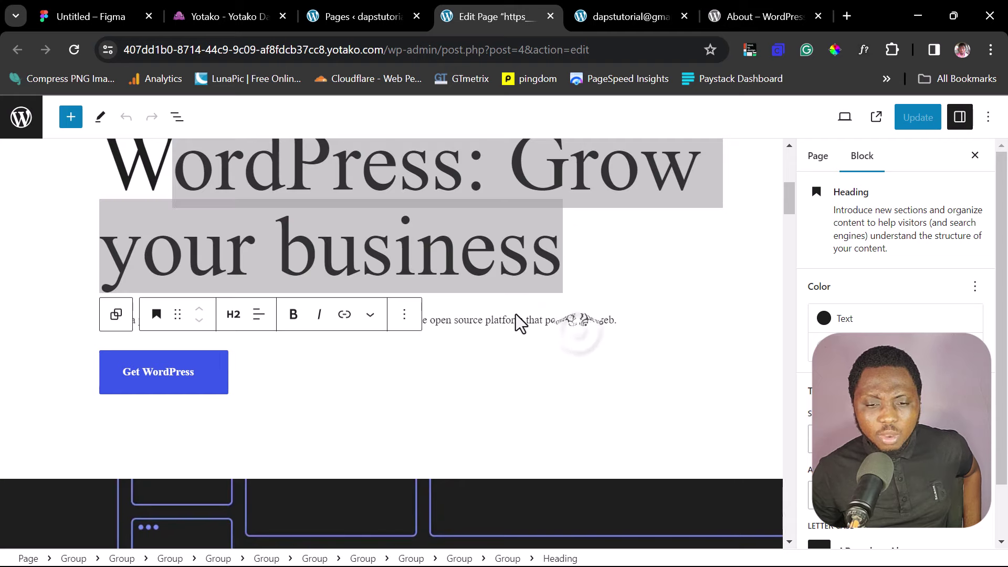
click(520, 318)
Step: Inspect the 'Dream it, build it' heading, style tiles image and open source community paragraph
scroll(517, 328, down, 5)
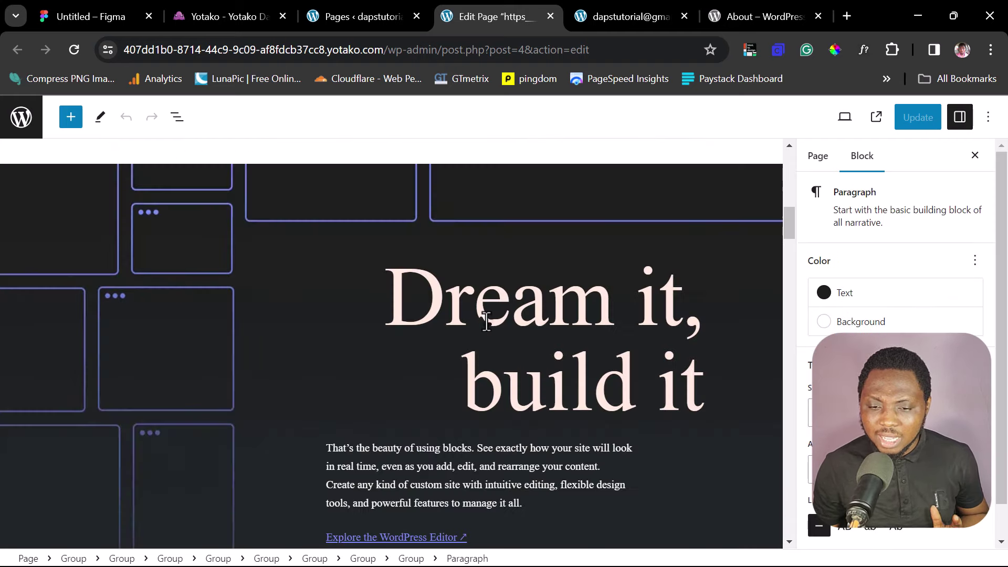
click(486, 322)
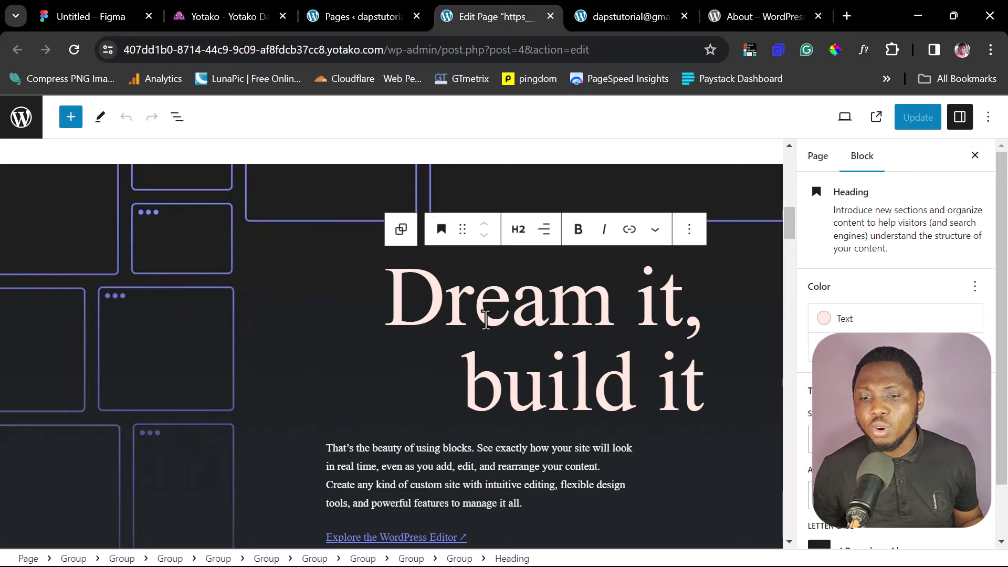
scroll(486, 320, down, 10)
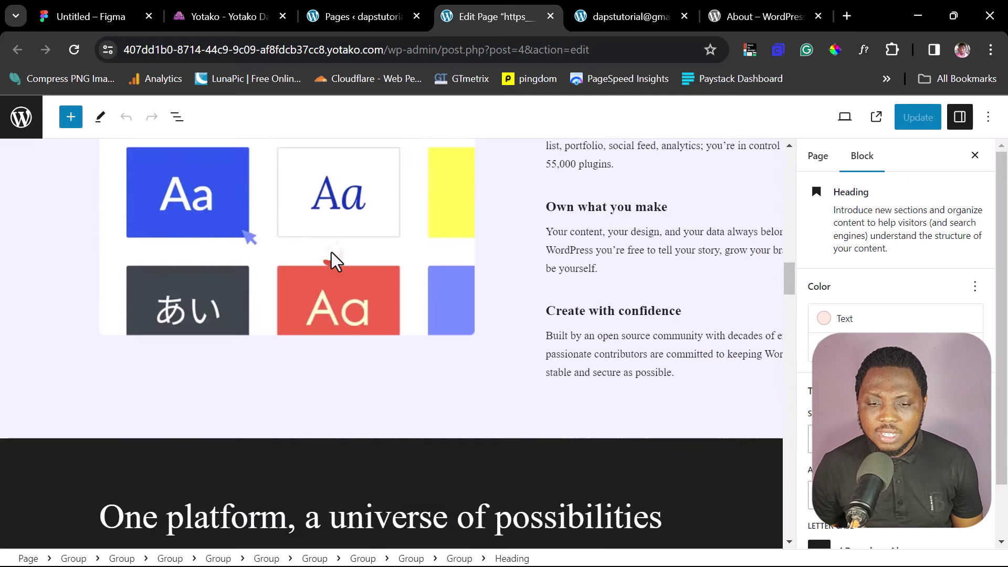
click(332, 254)
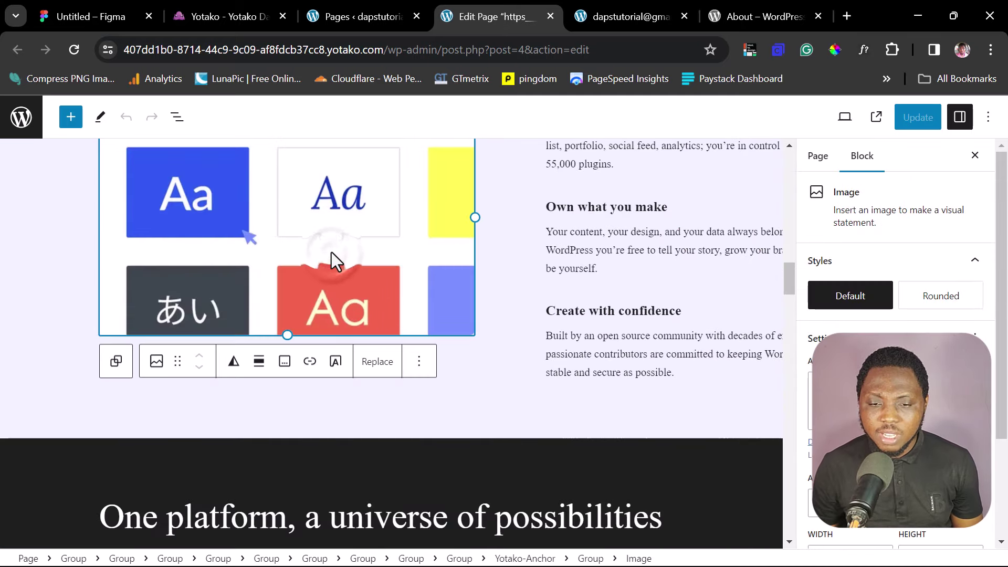
click(612, 336)
scroll(550, 336, down, 5)
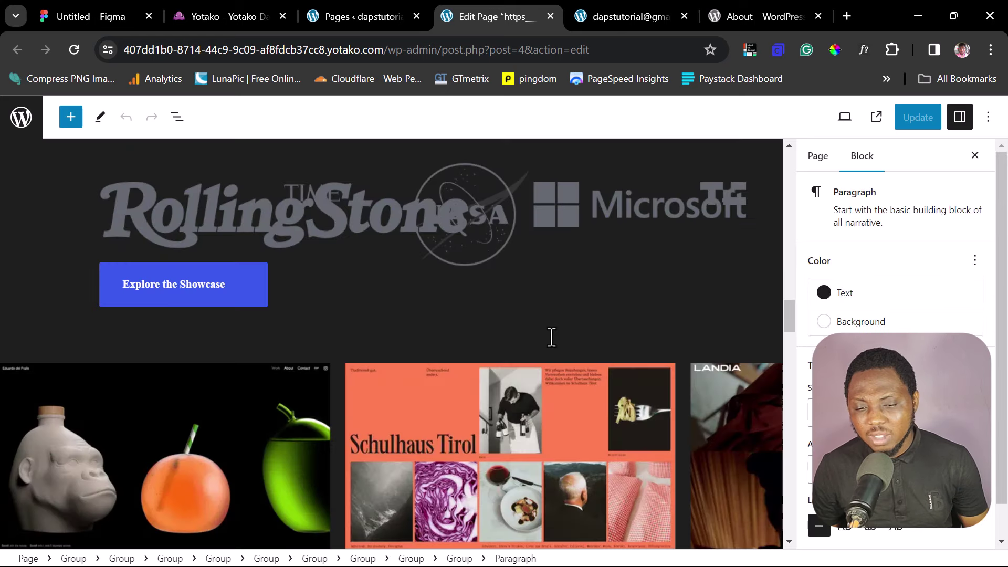